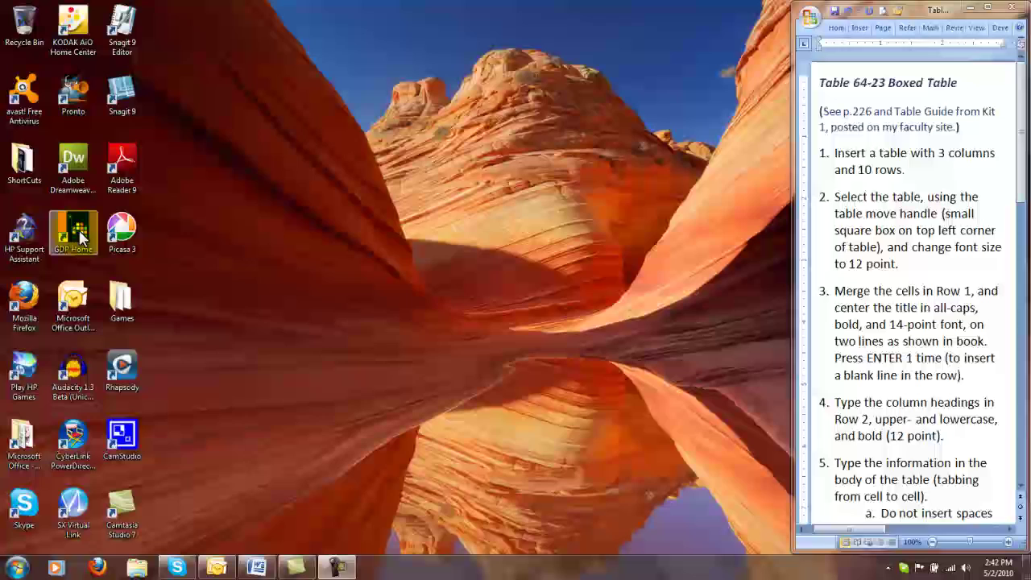
Step: Open Lesson 64's Table 64-23 exercise in GDP and create a new Table 64-23 document
double_click(50, 142)
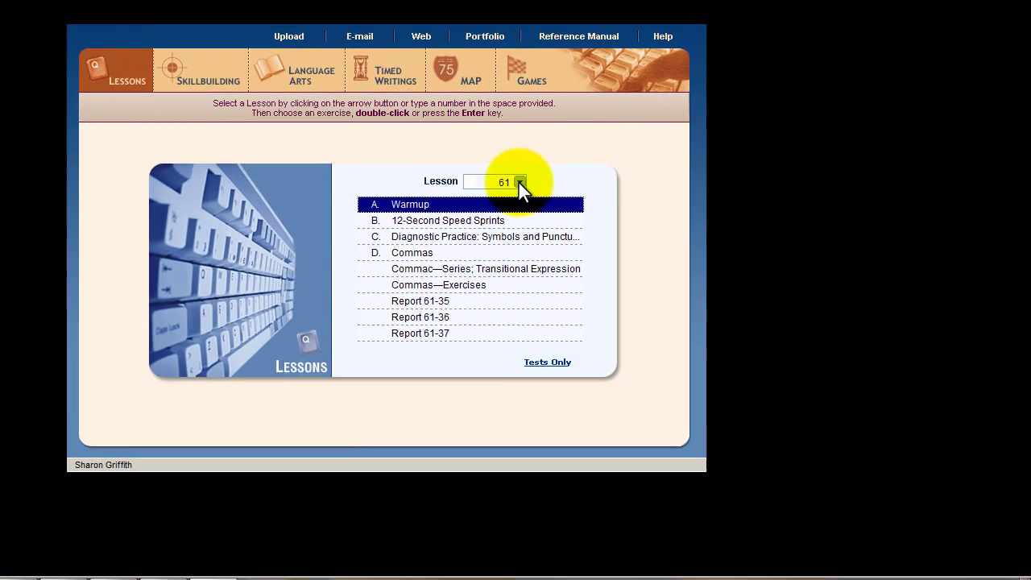
click(622, 238)
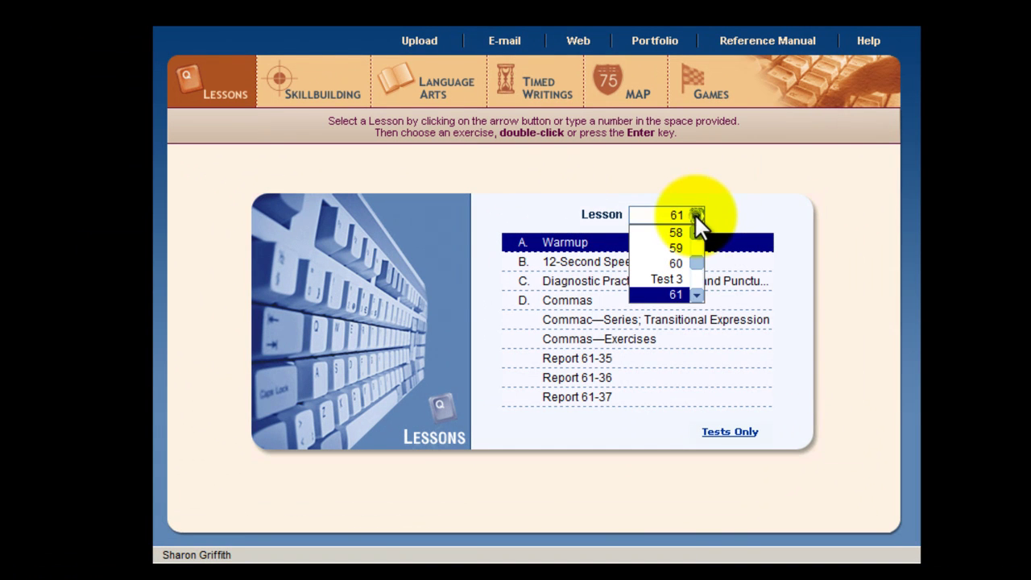
scroll(694, 292, down, 4)
click(689, 278)
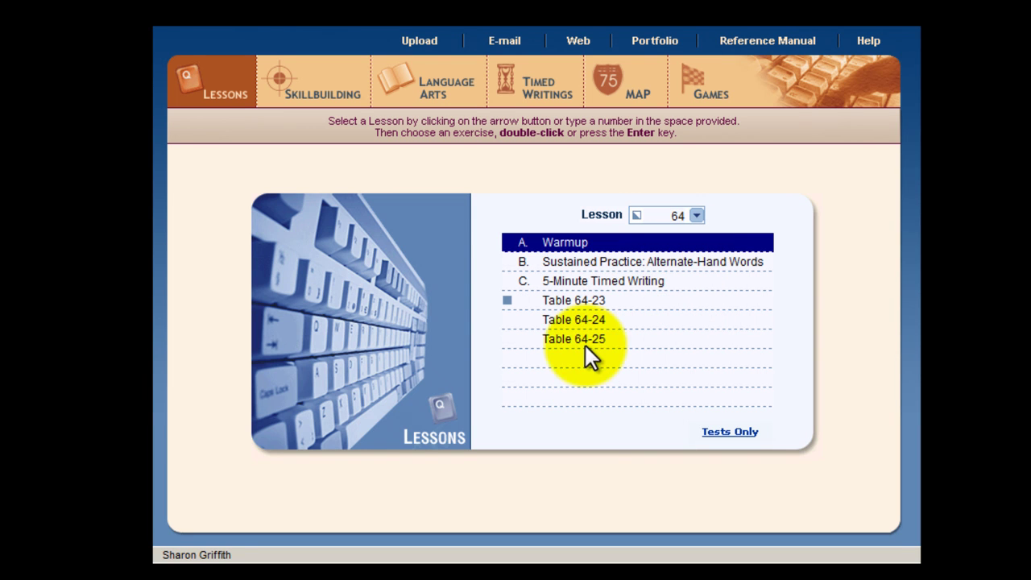
double_click(579, 301)
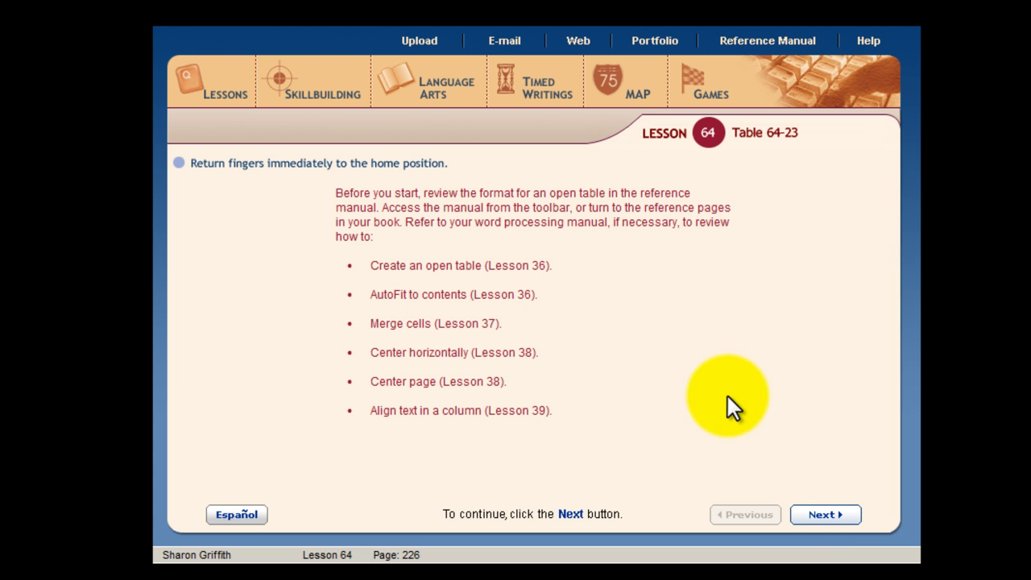
click(819, 516)
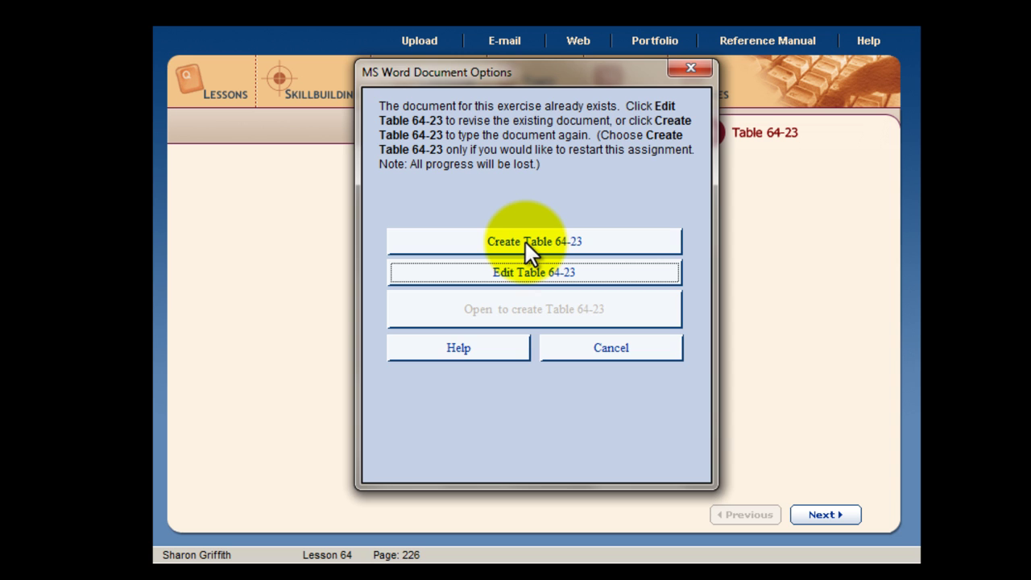
click(525, 242)
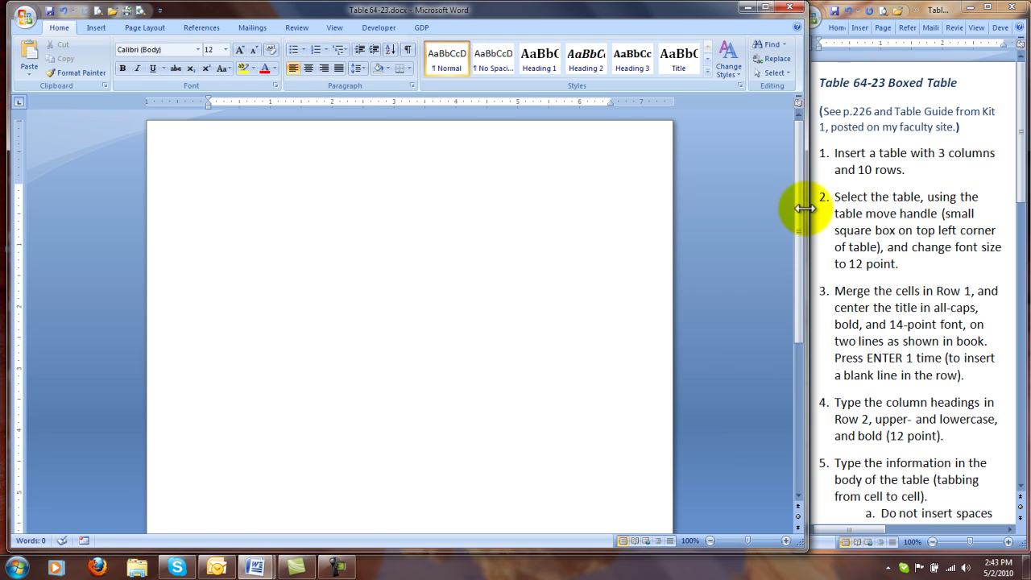
Step: Restore down the Word window so the Table 64-23 instructions show beside it
click(988, 6)
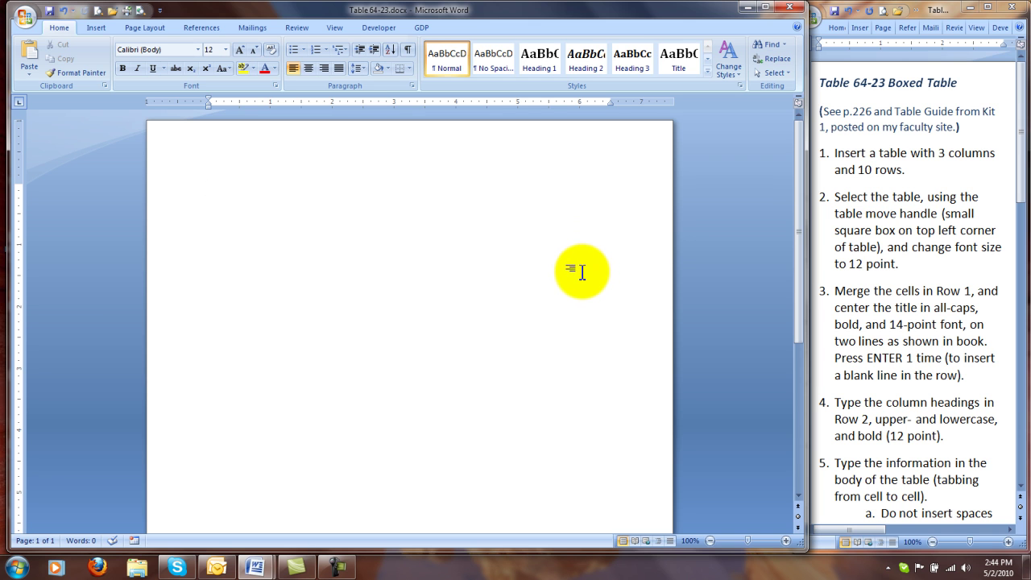
Step: Insert a table with 3 columns and 10 rows through the Insert Table dialog
click(96, 29)
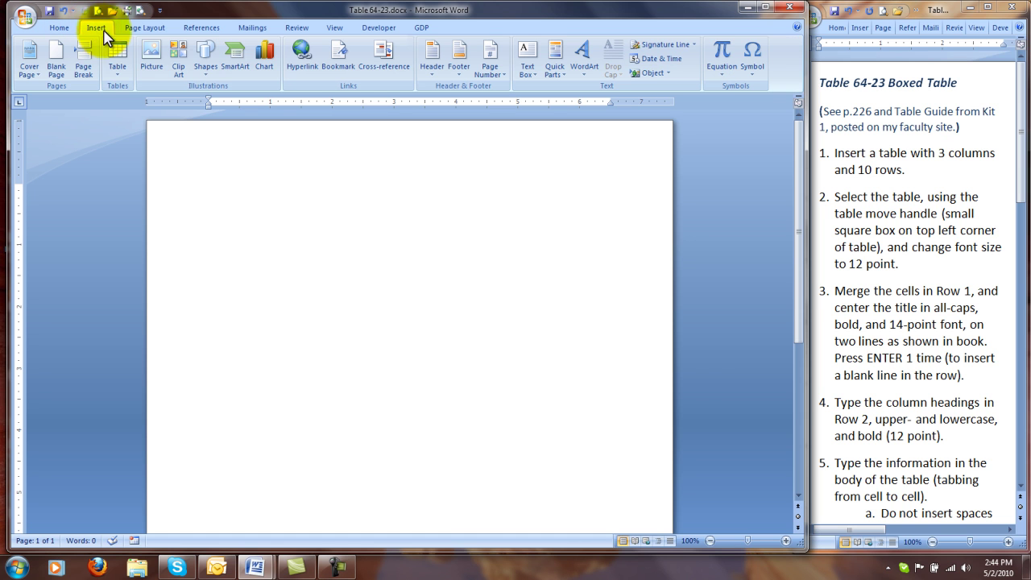
click(117, 81)
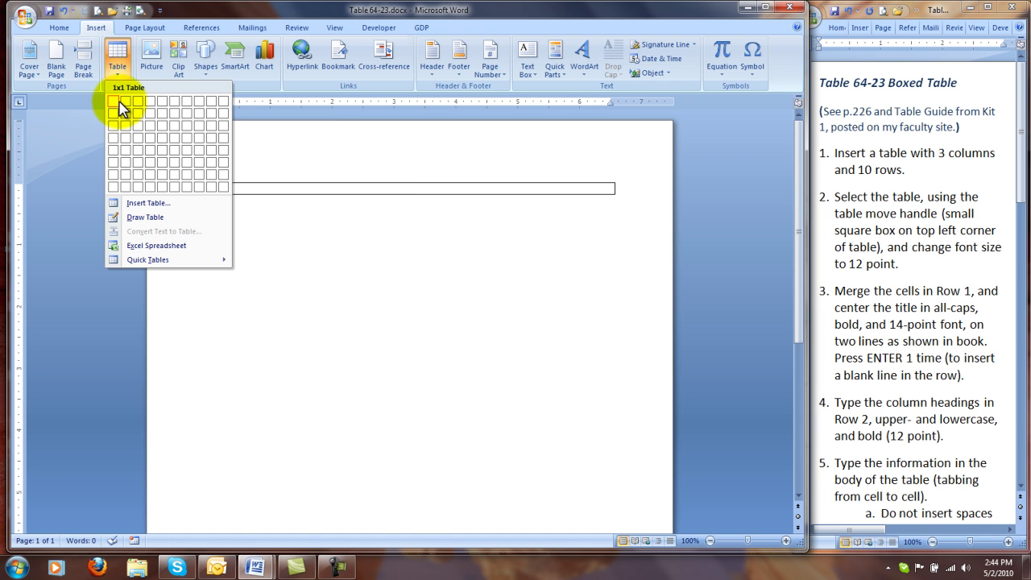
click(145, 206)
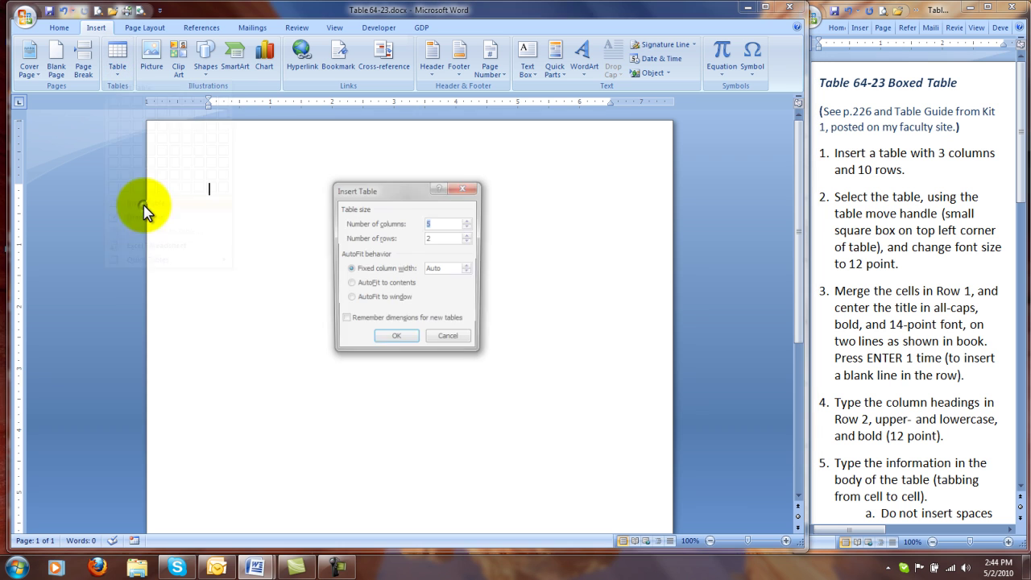
click(469, 226)
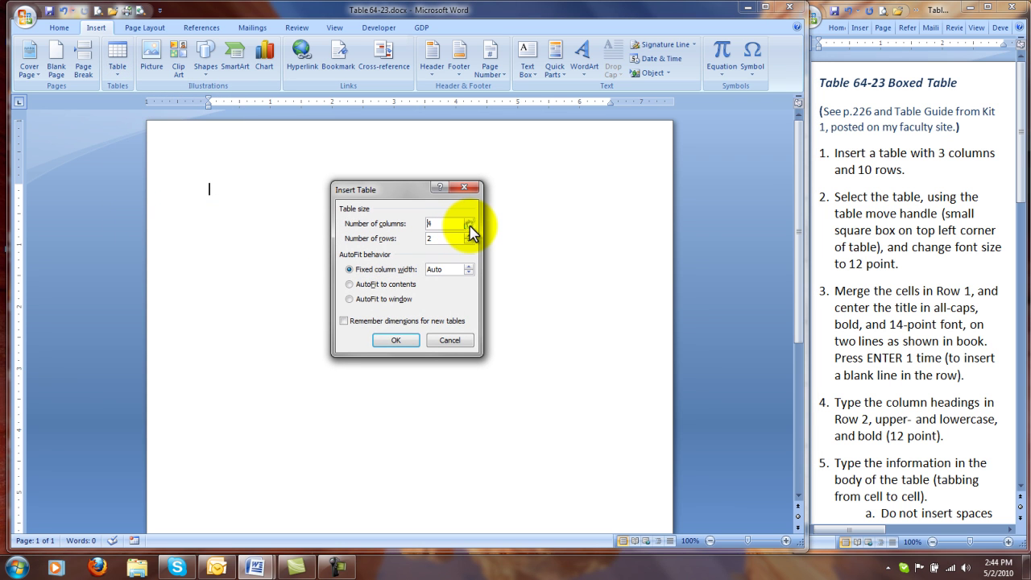
click(469, 226)
double_click(429, 238)
text(10)
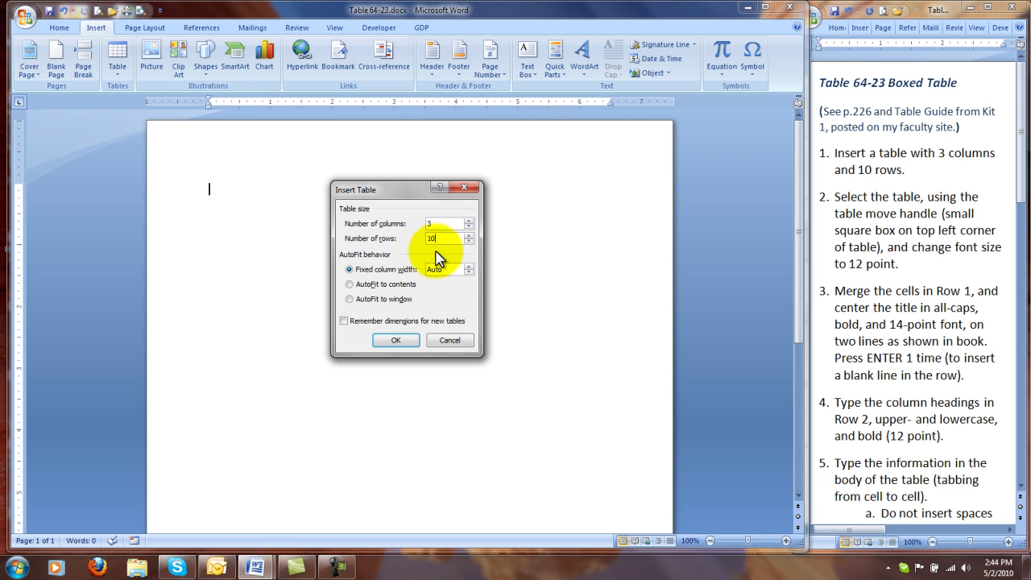
click(395, 341)
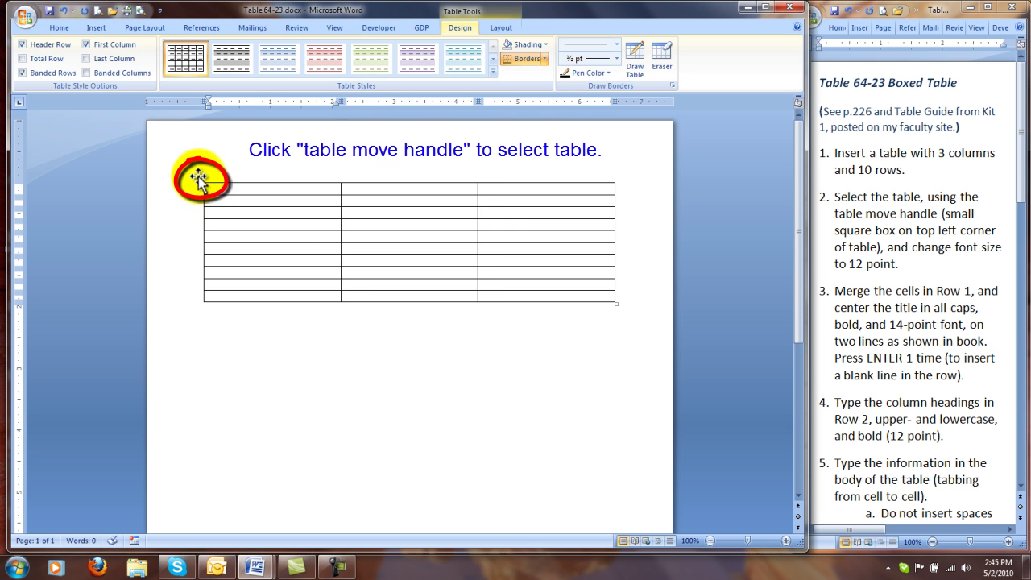
Step: Select the entire table and set its font size to 12 point
click(200, 178)
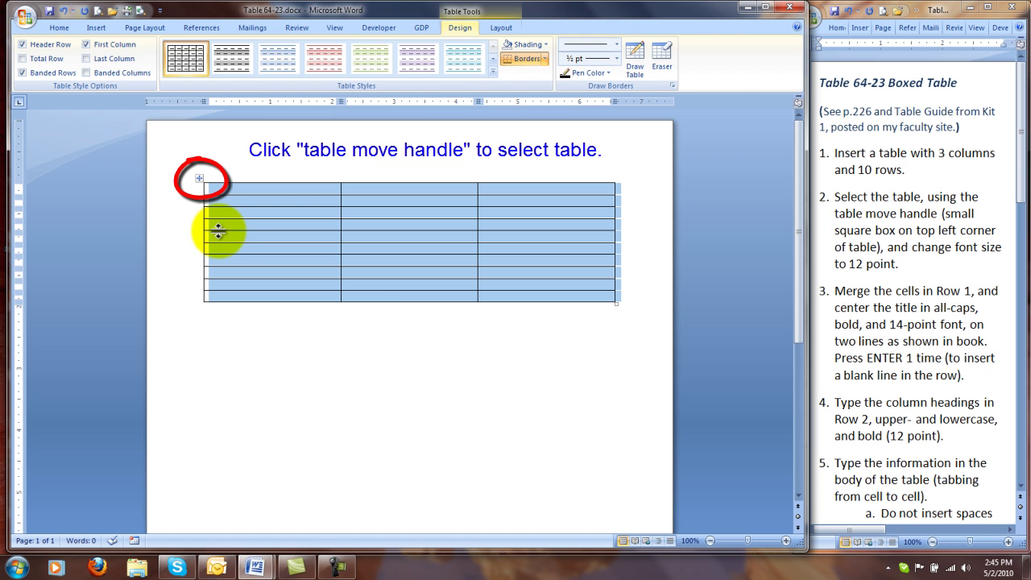
key(alt+h)
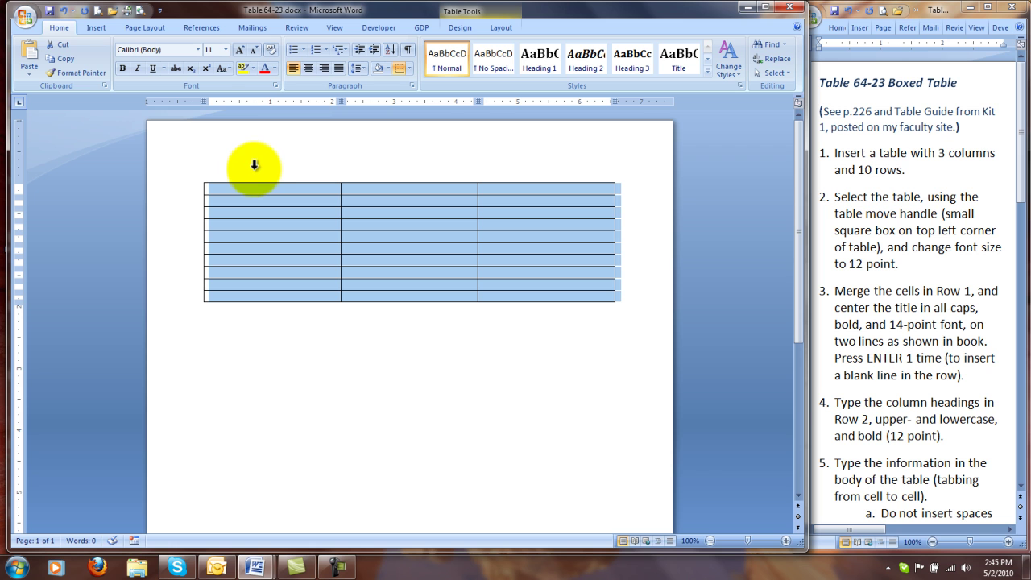
click(226, 50)
click(210, 108)
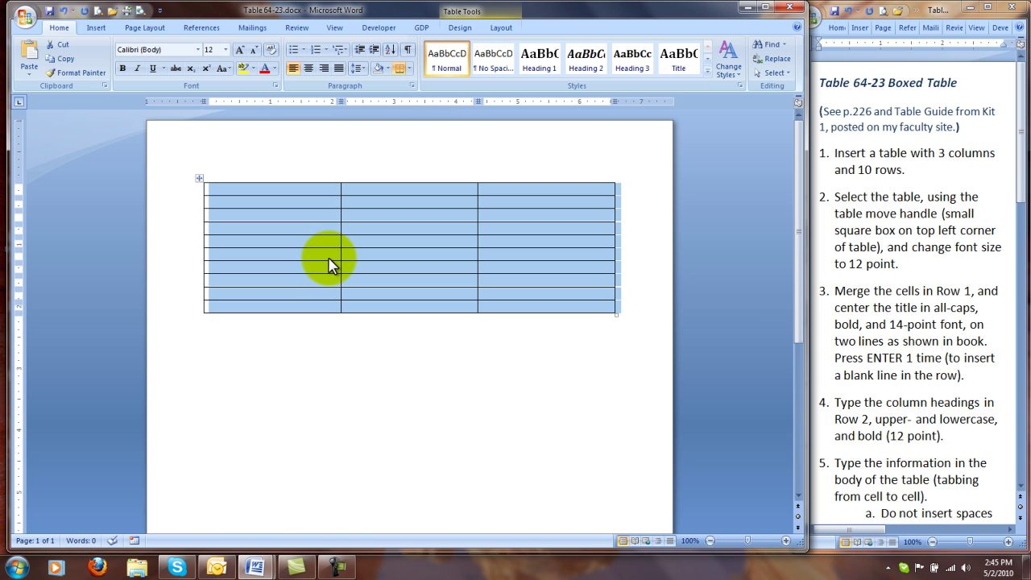
Step: Select row 1 and merge its three cells into a single cell
click(182, 190)
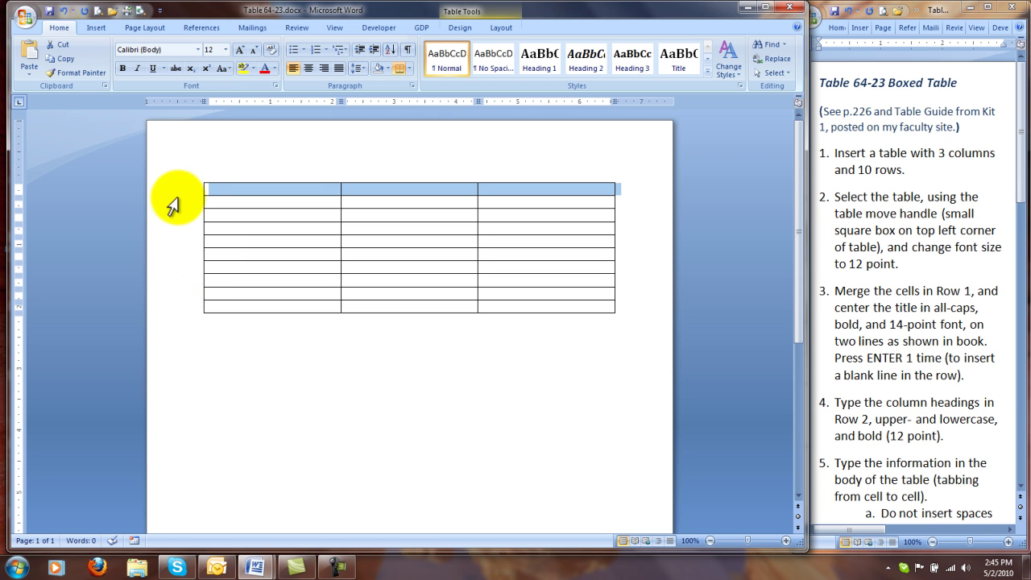
click(171, 243)
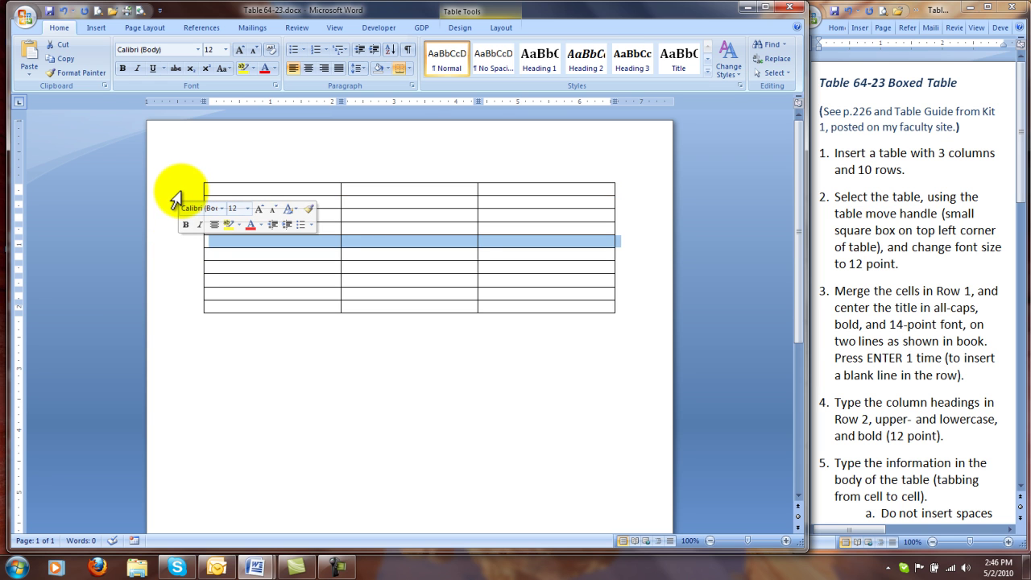
click(174, 192)
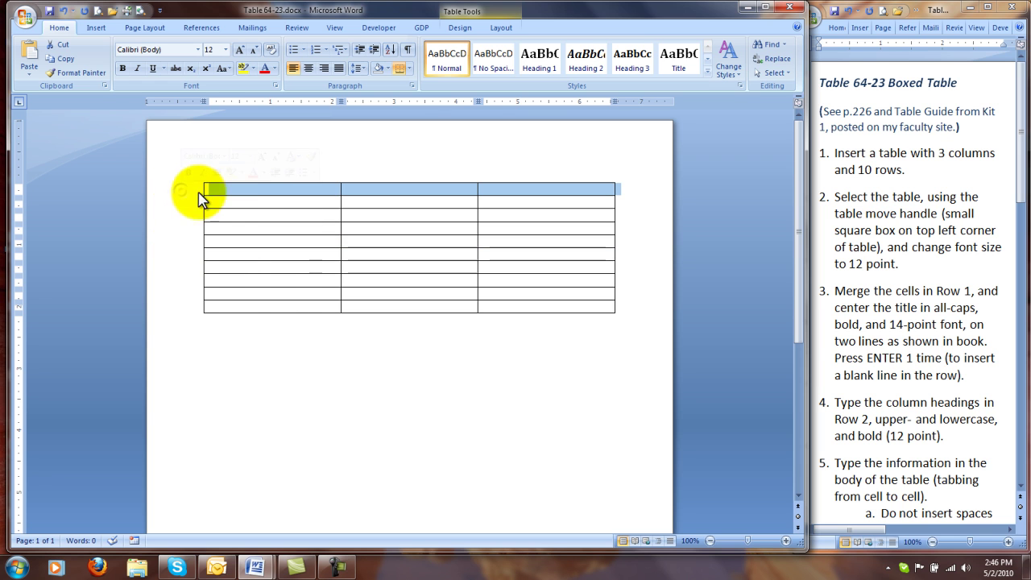
right_click(326, 198)
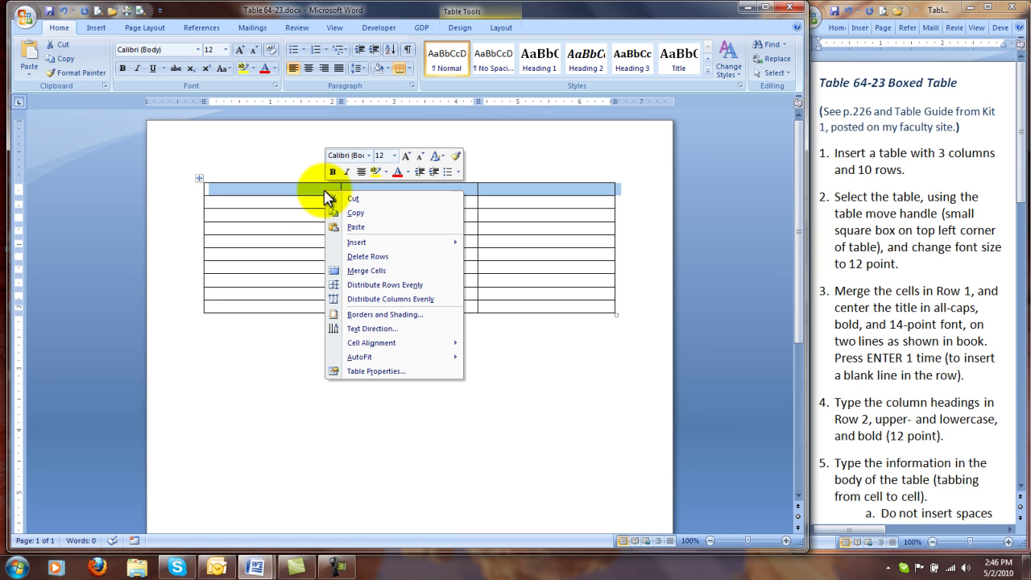
click(363, 273)
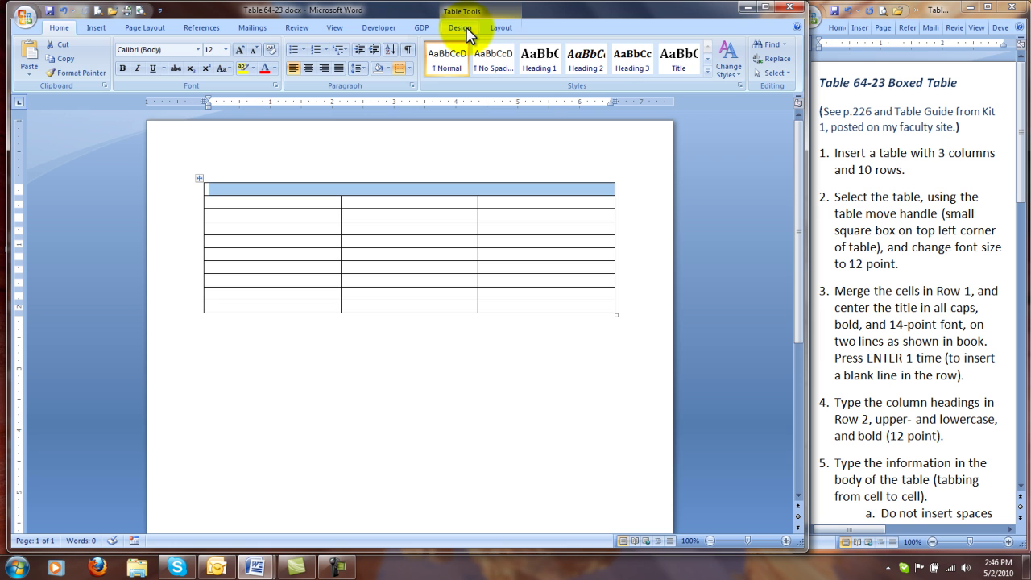
click(461, 31)
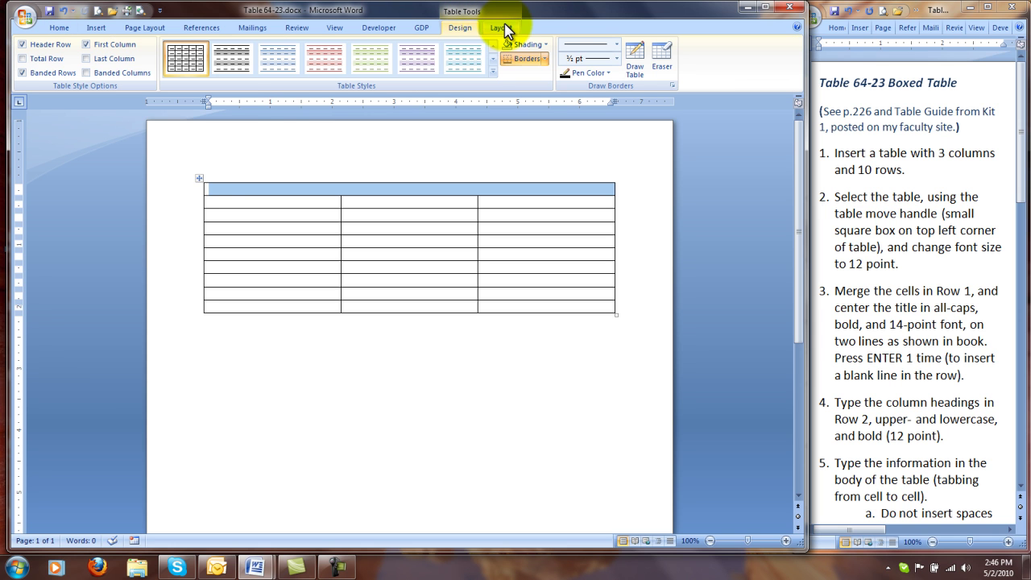
click(502, 30)
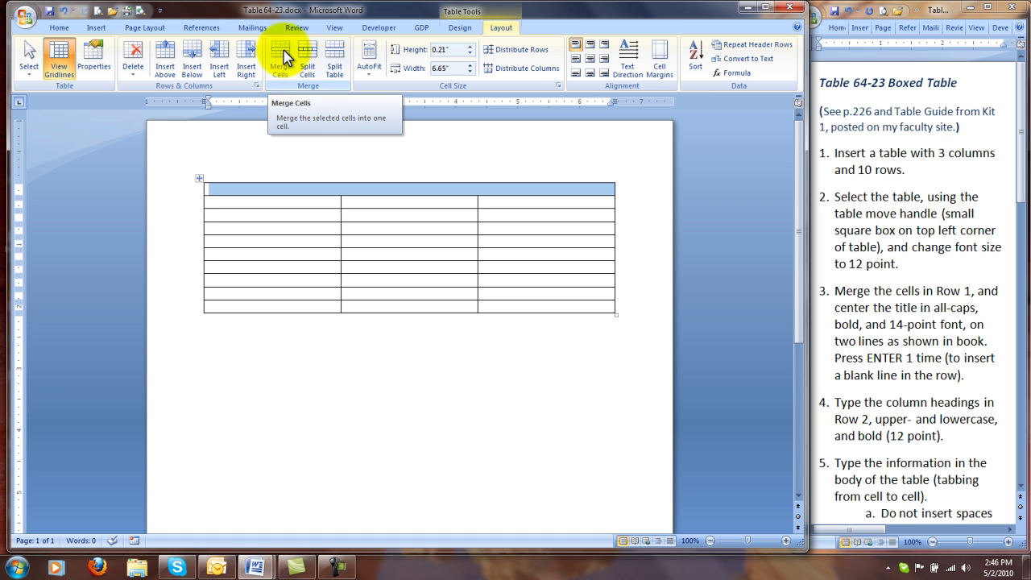
click(285, 61)
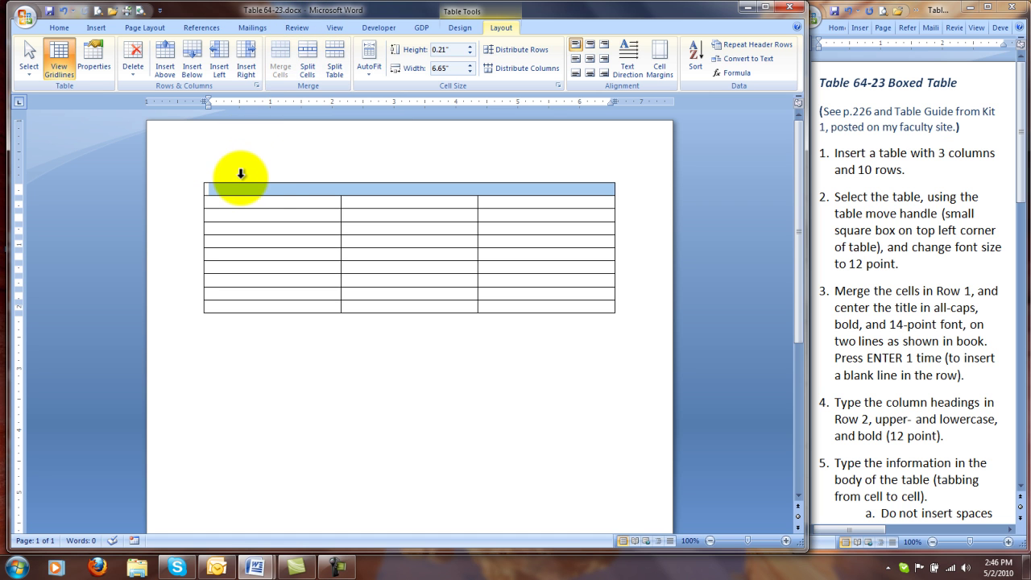
Step: Type the centred title '$700 COMPOUNDED ANNUALLY' / 'FOR 7 YEARS AT 7 PERCENT', followed by a blank line
click(271, 190)
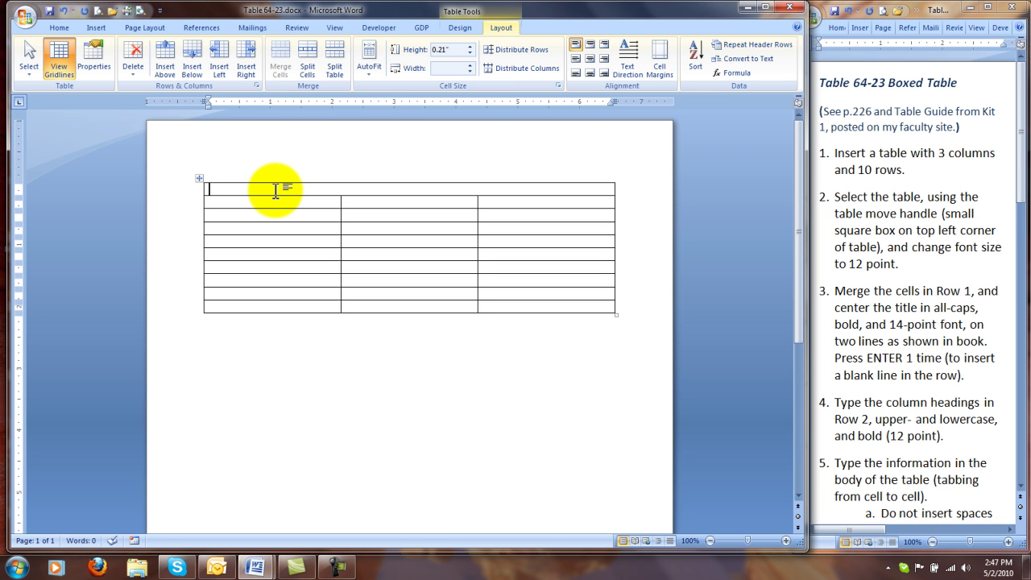
key(ctrl+e)
text($700 COMPOUNDED ANNUA)
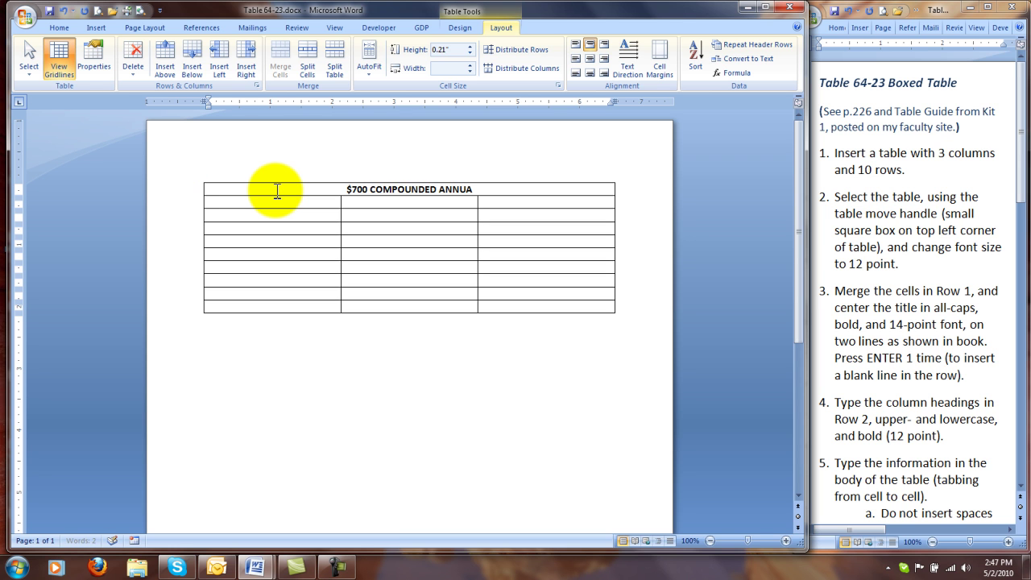
text(LLY)
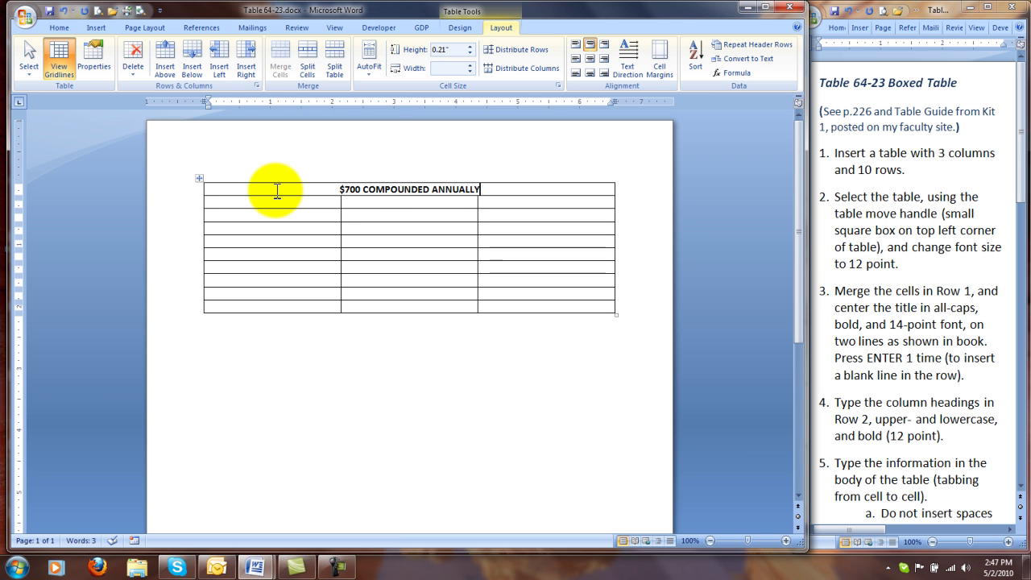
key(Return)
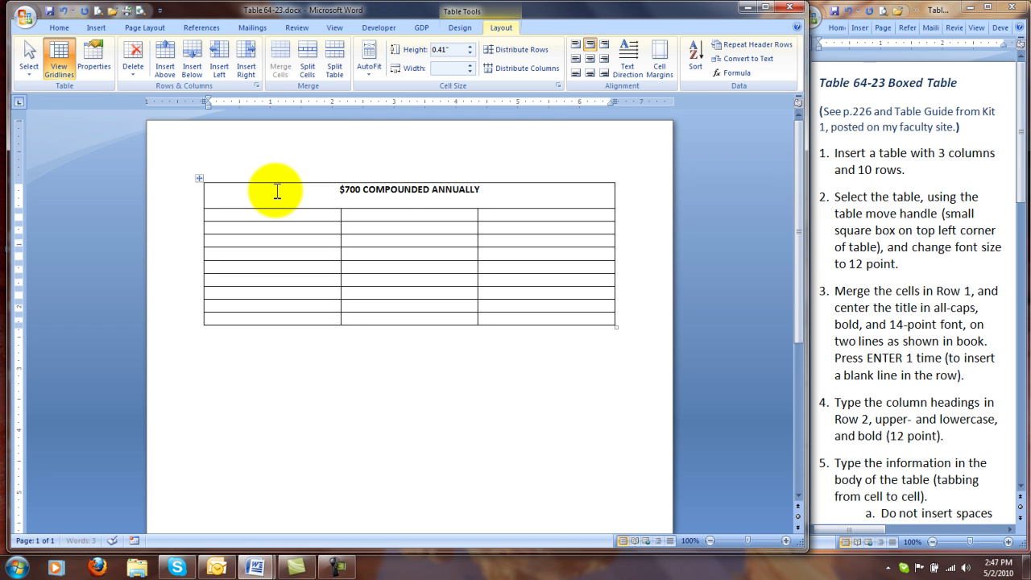
text(FOR 7 YEARS AT)
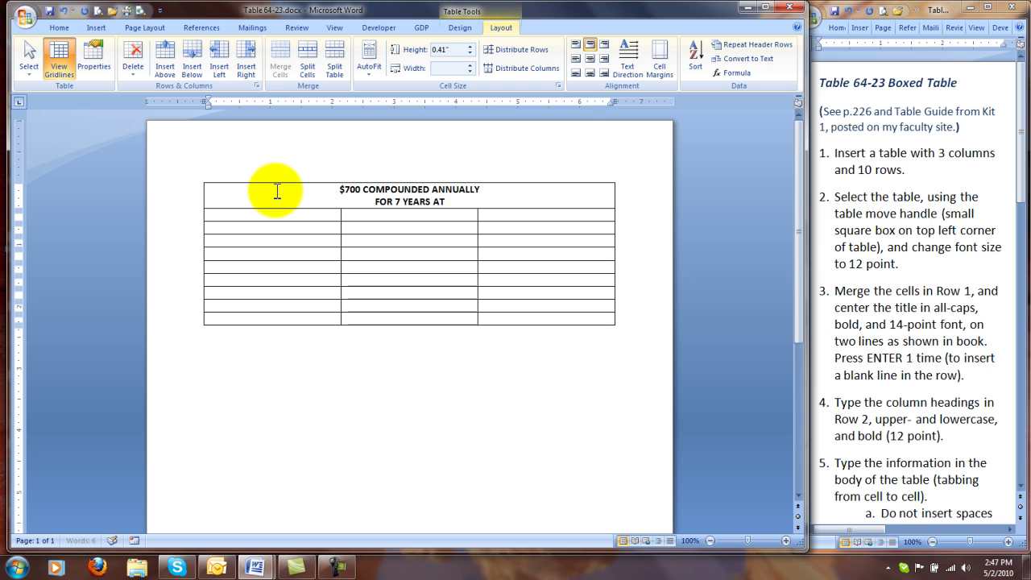
text( 7 PERCENT)
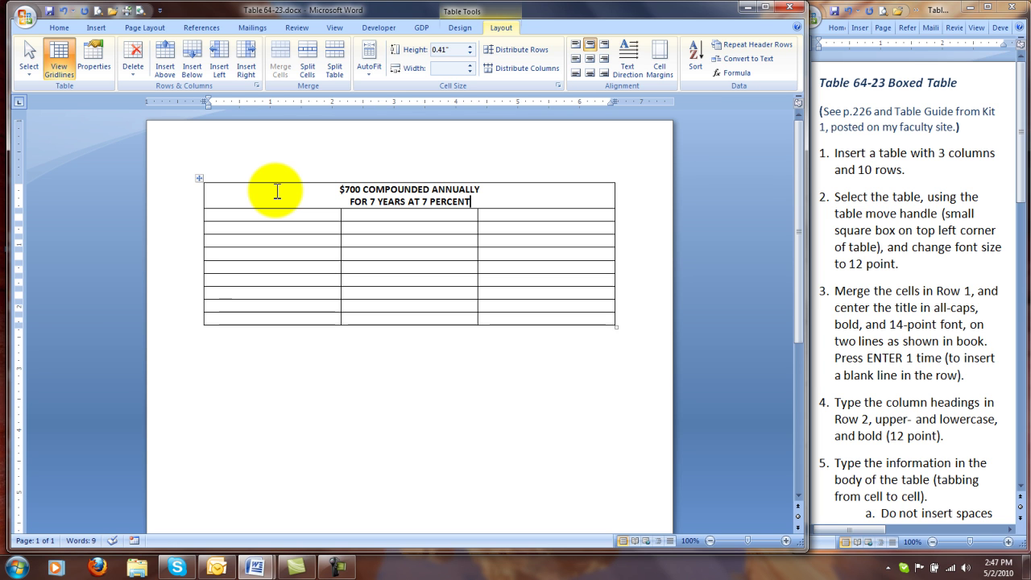
key(Return)
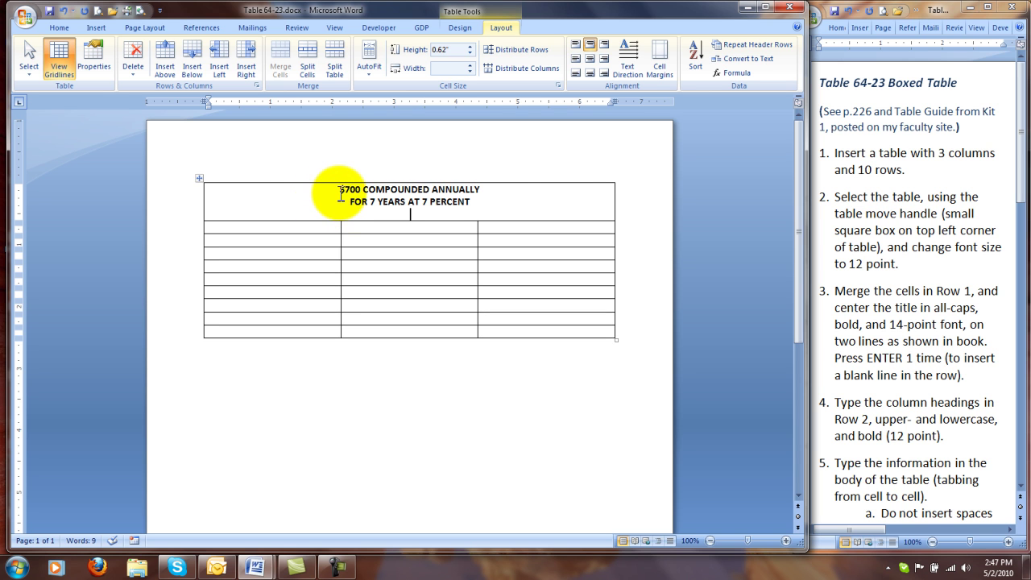
Step: Set both title lines to 14-point font, then move to row 2's first cell
drag(338, 192, 467, 201)
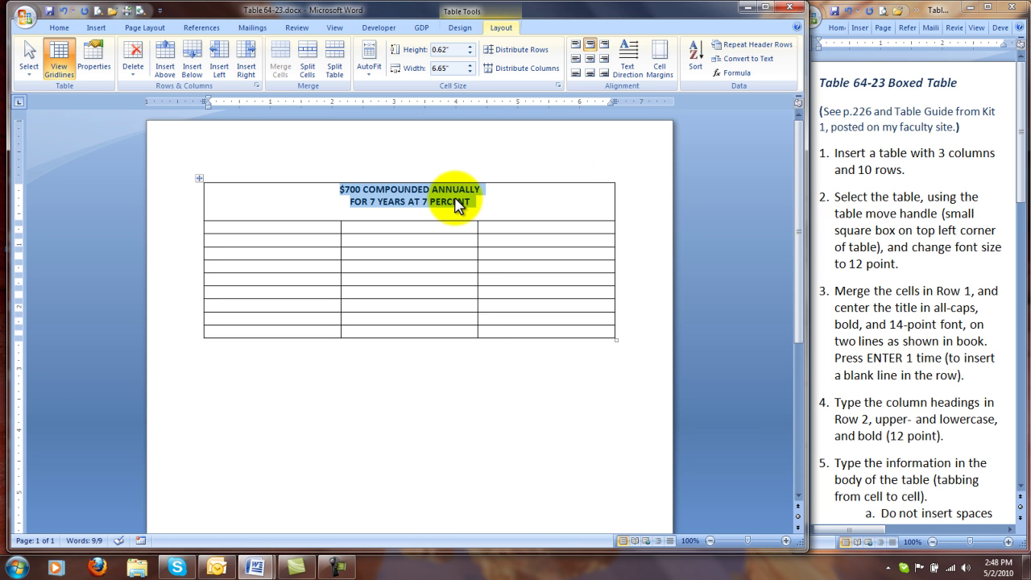
right_click(457, 206)
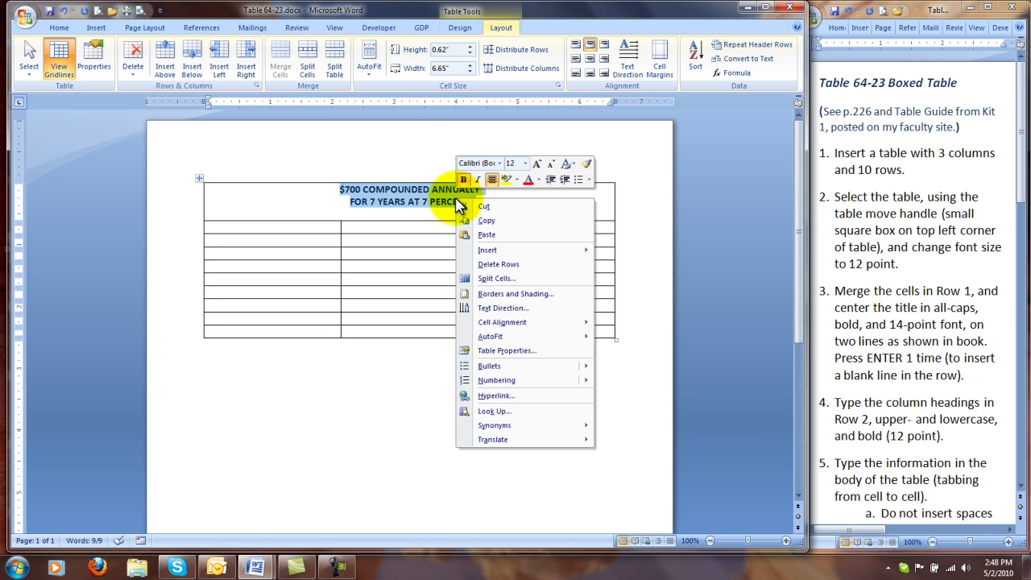
click(526, 164)
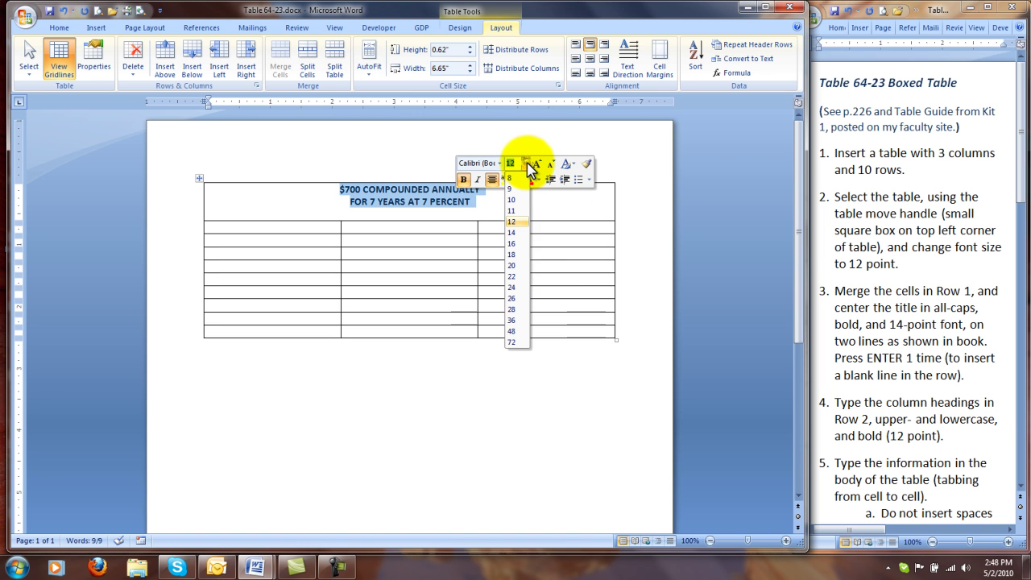
click(520, 232)
click(492, 207)
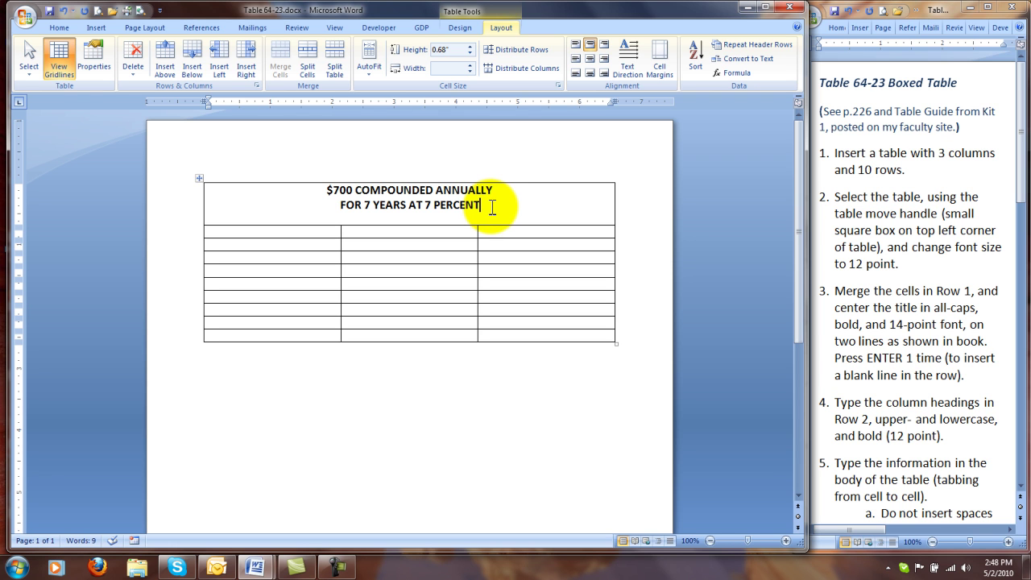
key(Tab)
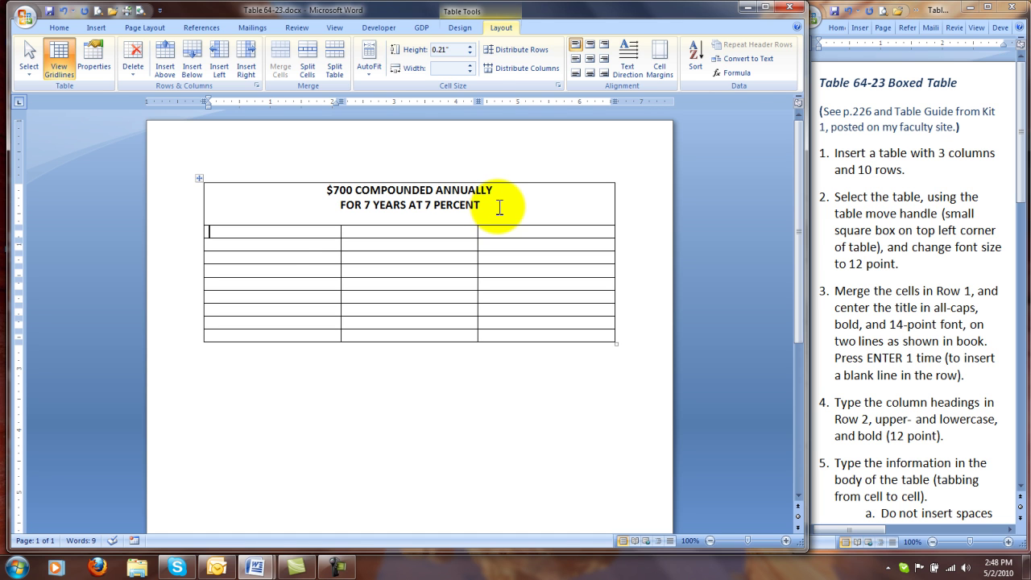
click(290, 234)
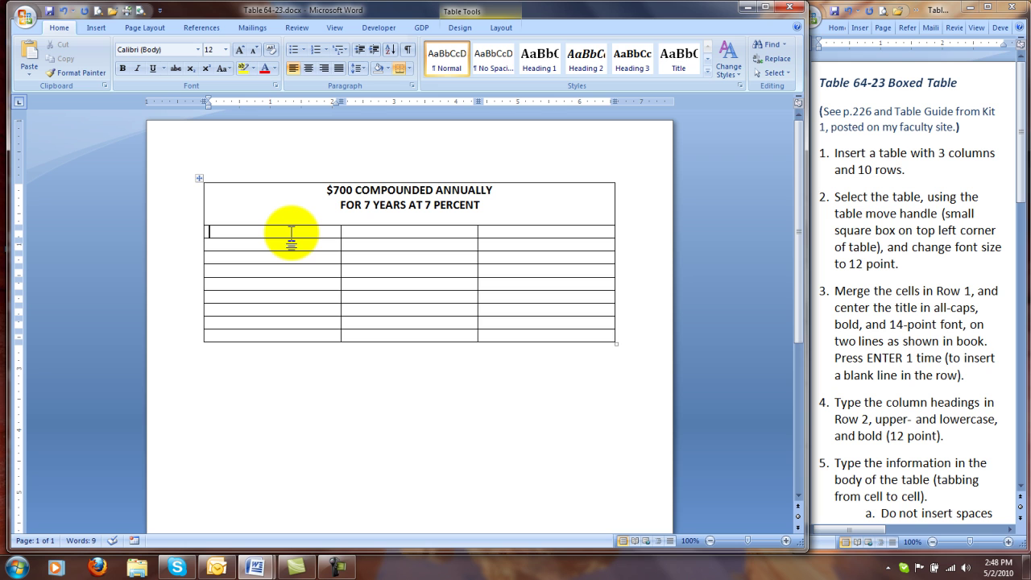
Step: Enter the bold headings Beginning of Year, Interest and Value across row 2
key(ctrl+b)
text(Beginn)
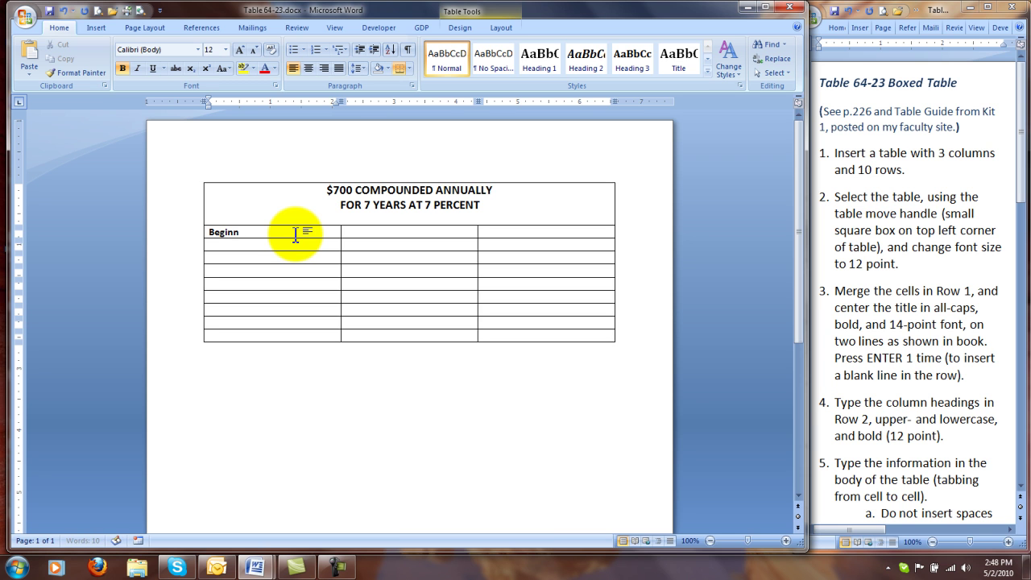
text(ing of Year)
key(Tab)
text(Interest)
key(Tab)
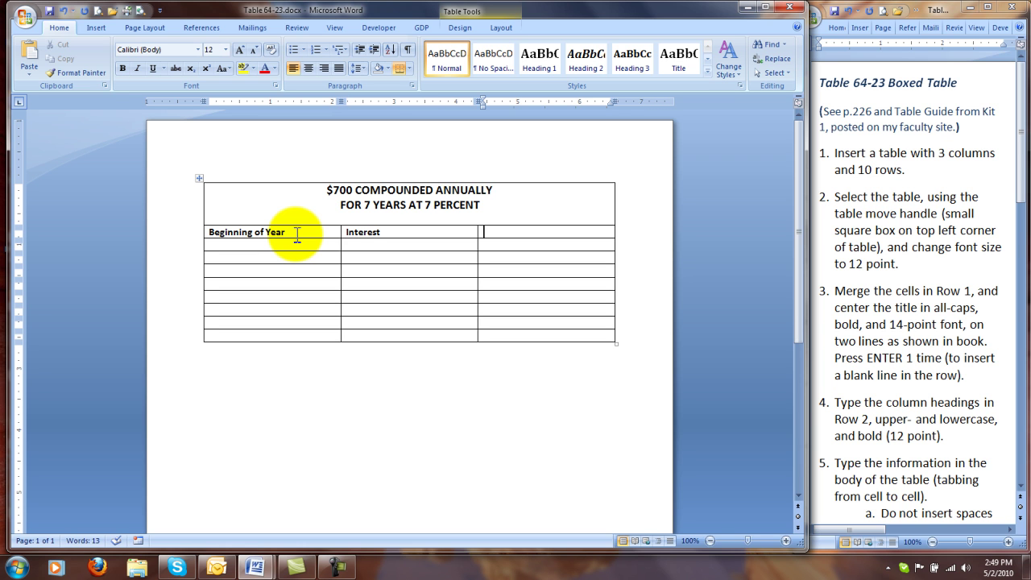
key(ctrl+b)
text(Value)
key(Tab)
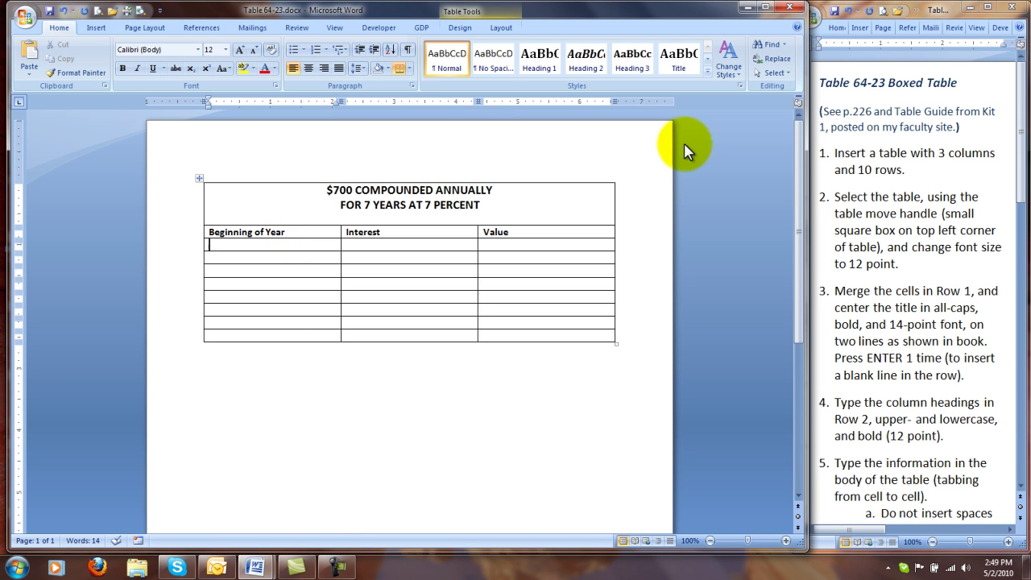
Step: Fill row 3 with First, $00.00 and $ 700.00
drag(1021, 139, 1021, 173)
click(234, 252)
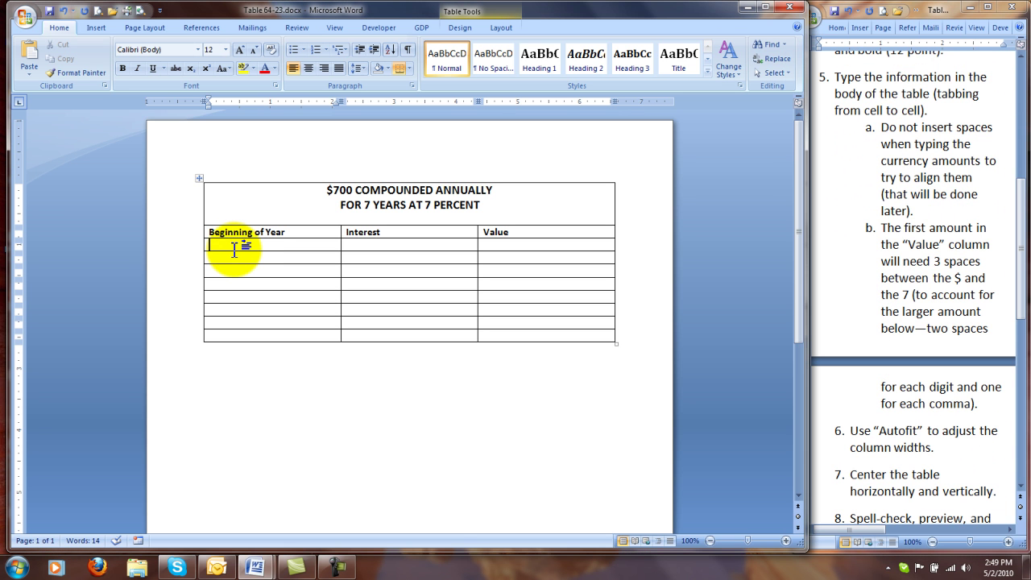
text(First)
key(Tab)
text($00.)
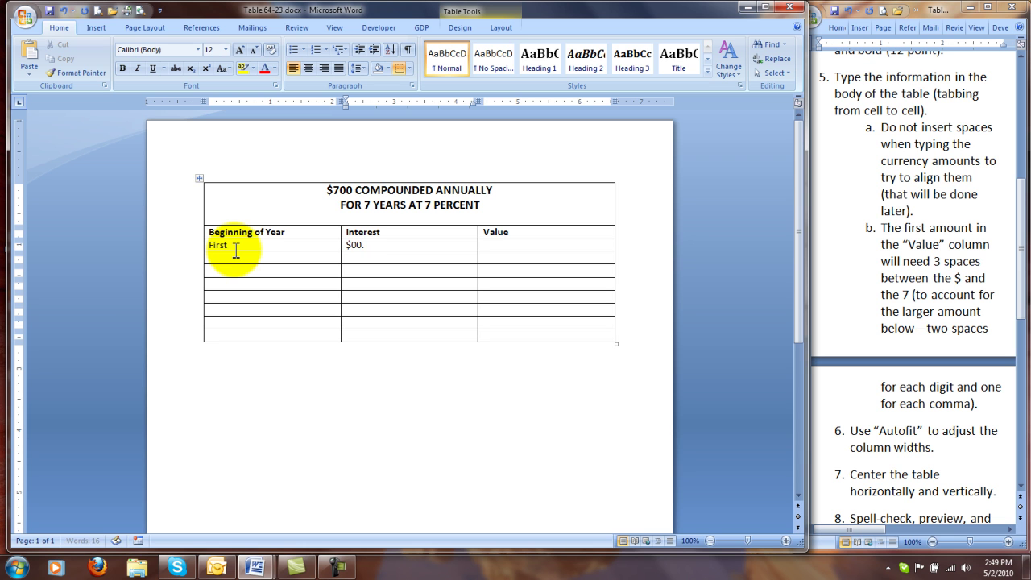
text(00)
key(Tab)
text($)
text(700.00)
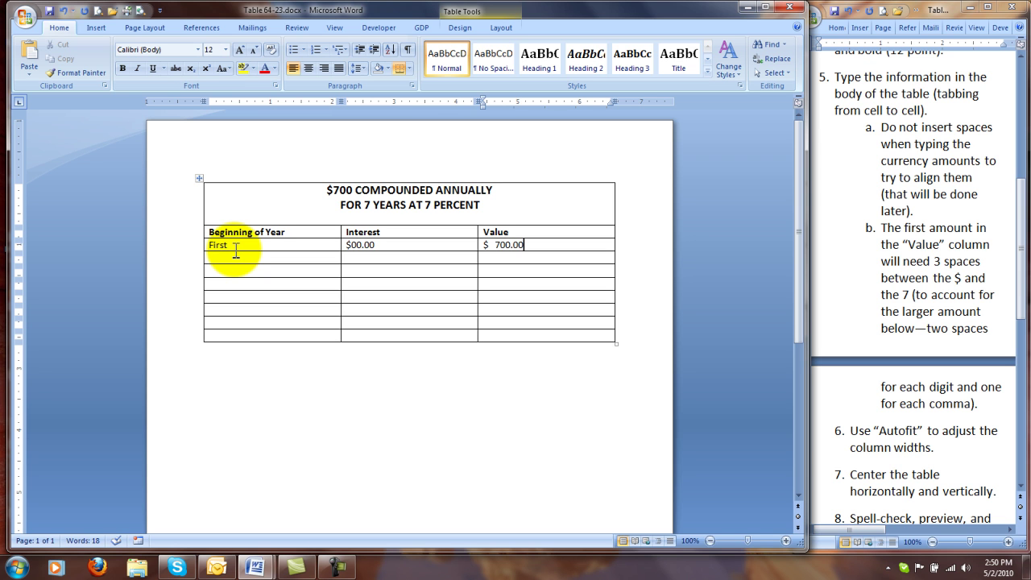
key(Tab)
Step: Fill the Second row with 49.00 interest and 749.00 value, correcting a mistyped 49.99
text(Second)
key(Tab)
text(49.99)
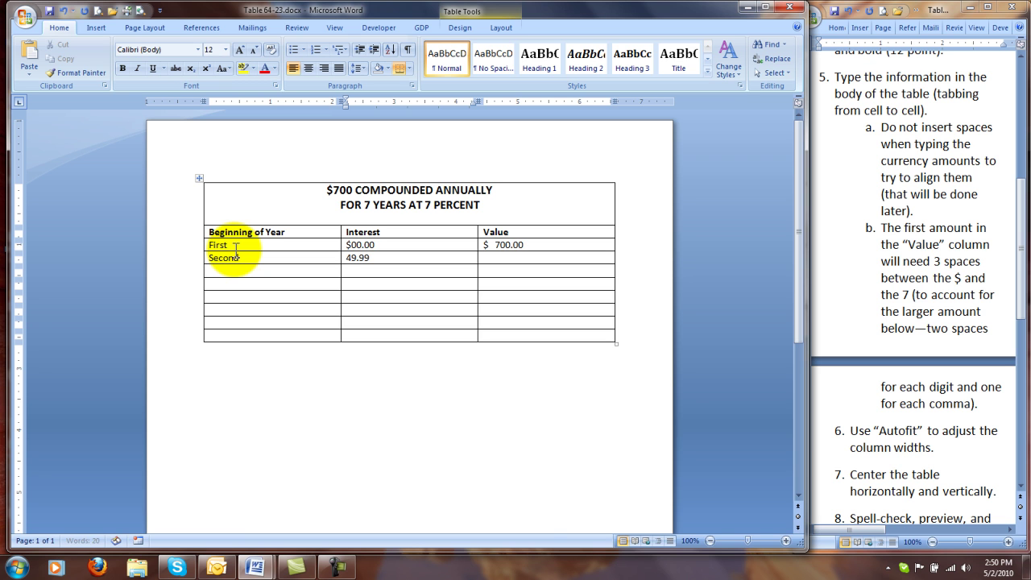
key(BackSpace)
key(BackSpace)
text(00)
key(Tab)
text(749.00)
key(Tab)
Step: Fill the Third row with 52.43 and 801., then label the Fourth row
text(Third)
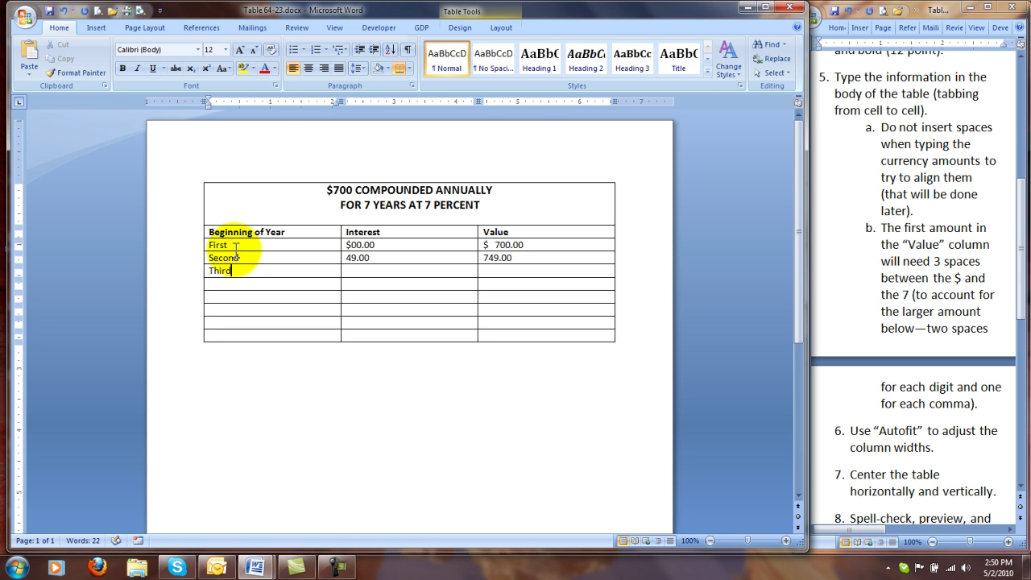
key(Tab)
text(52.43)
key(Tab)
text(801.)
key(Tab)
text(Fourth)
key(Tab)
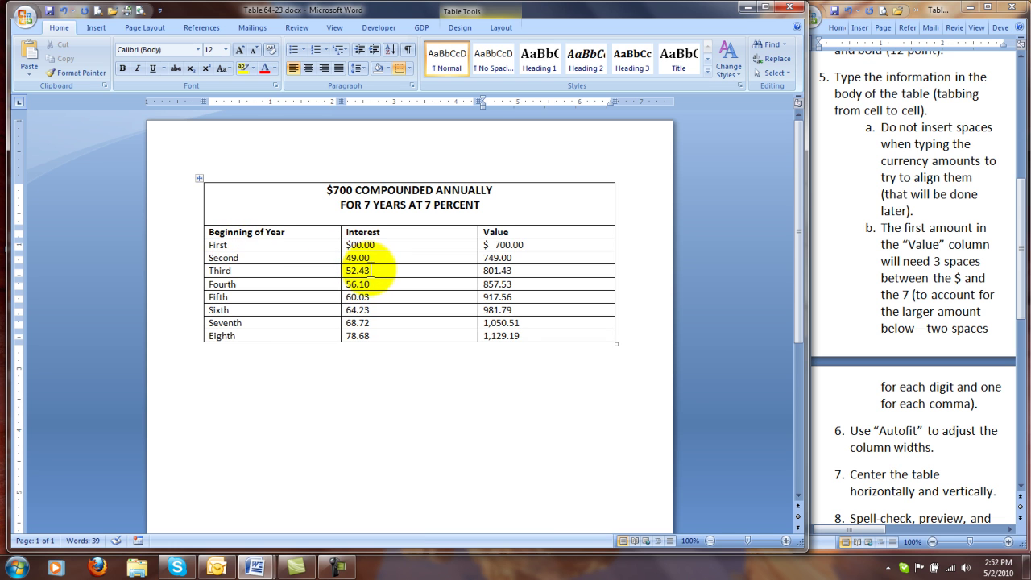
click(407, 53)
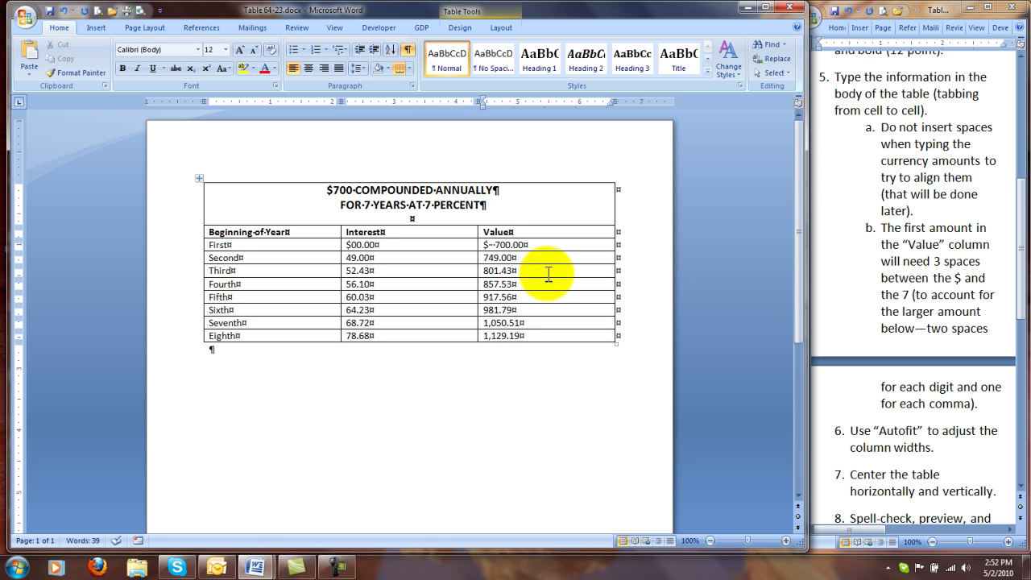
click(408, 49)
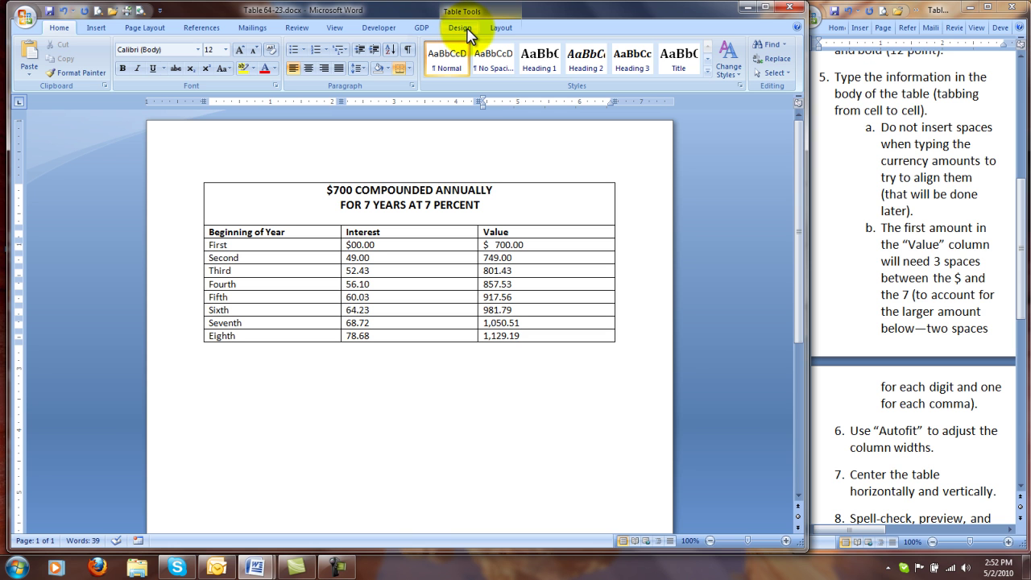
Step: Apply AutoFit Contents from the Layout ribbon, then AutoFit to Contents again from the right-click menu
click(499, 30)
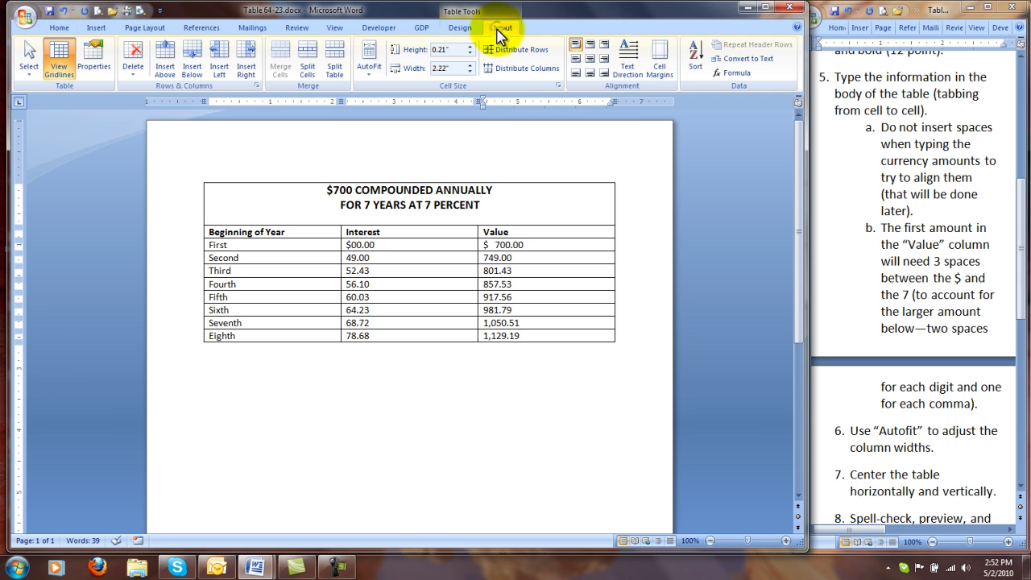
click(370, 81)
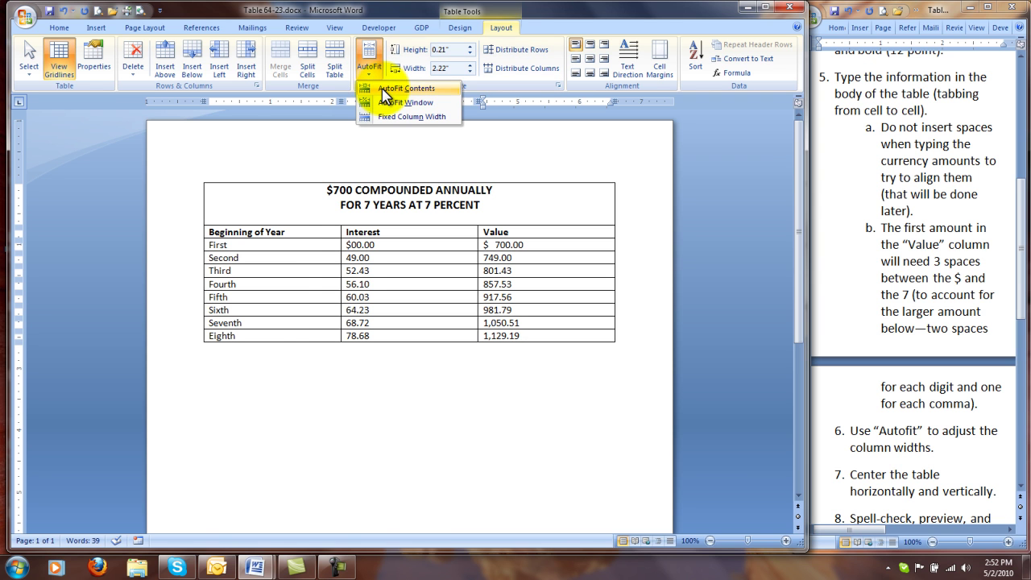
click(387, 89)
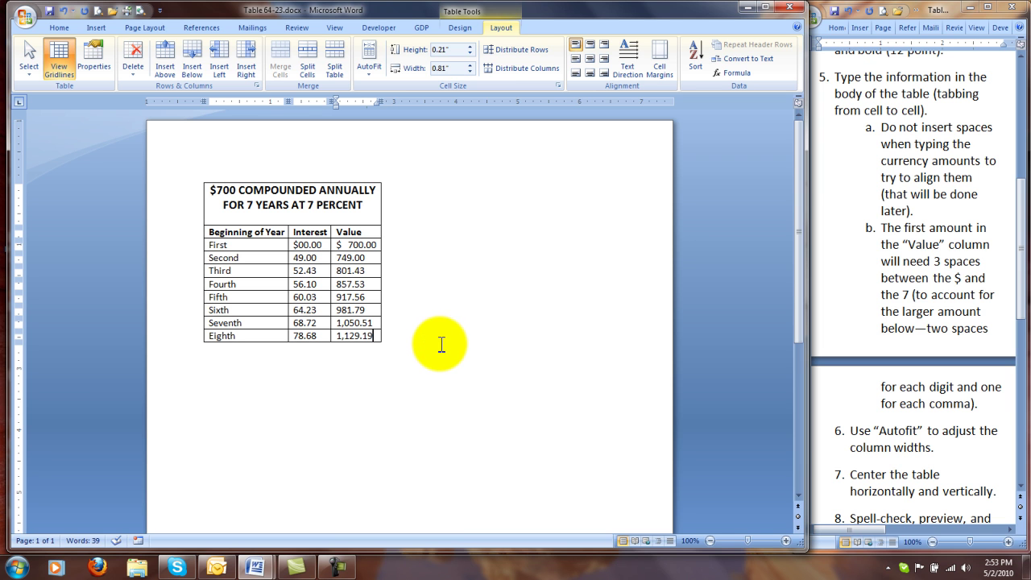
right_click(322, 257)
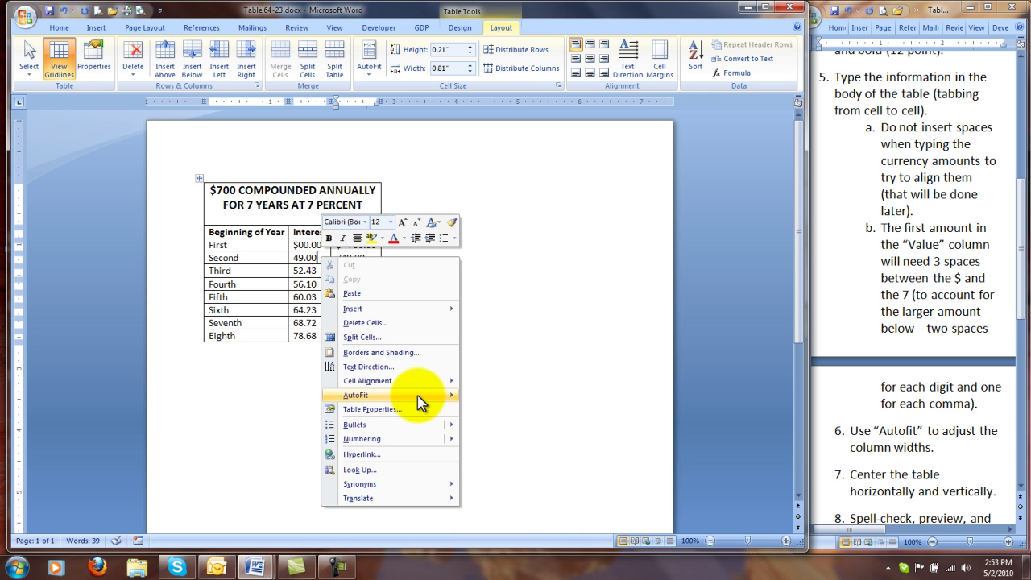
mouse_move(421, 396)
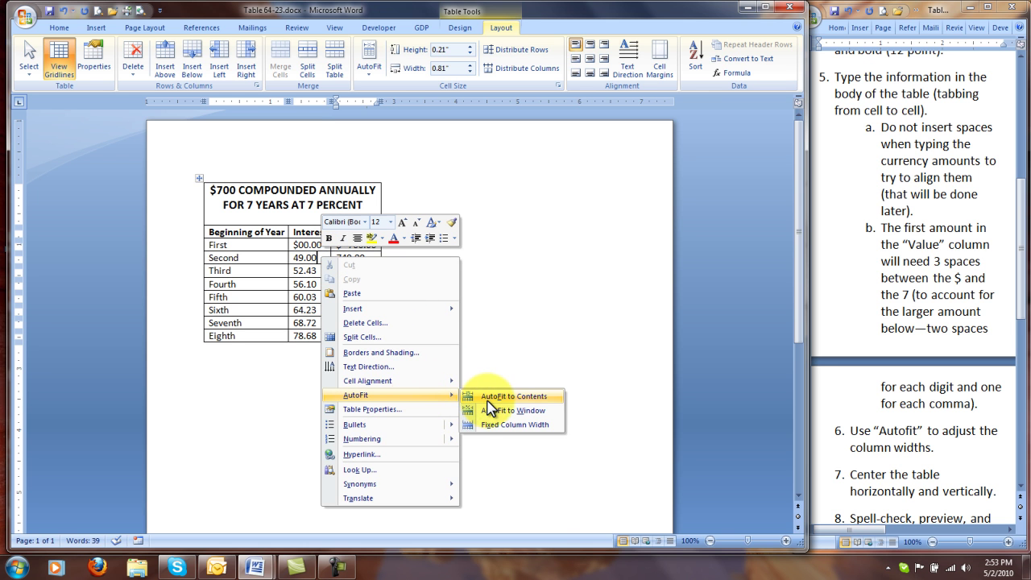
click(483, 396)
drag(1021, 161, 1021, 219)
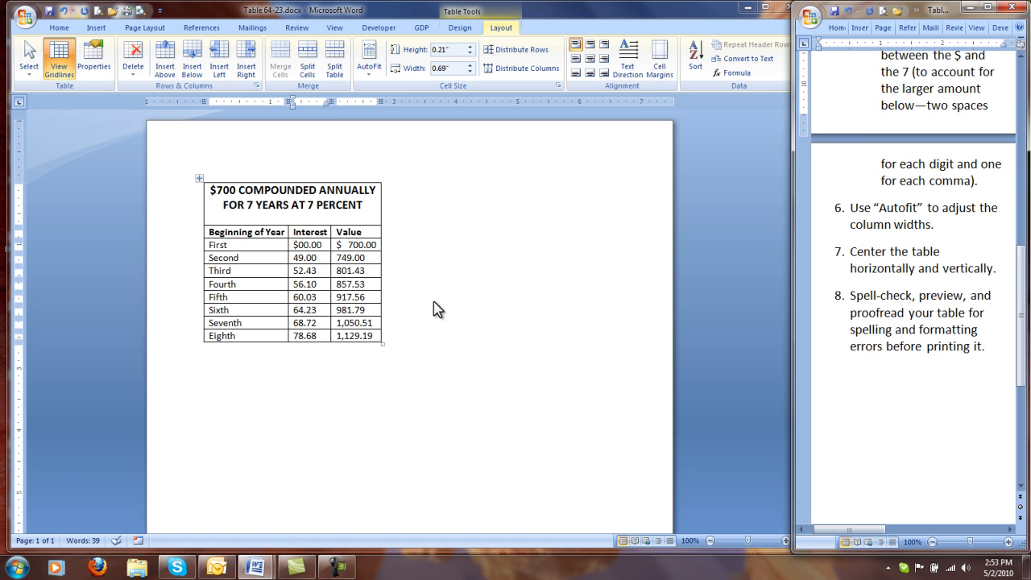
Step: Select the whole table and set its alignment to Center in Table Properties
click(199, 178)
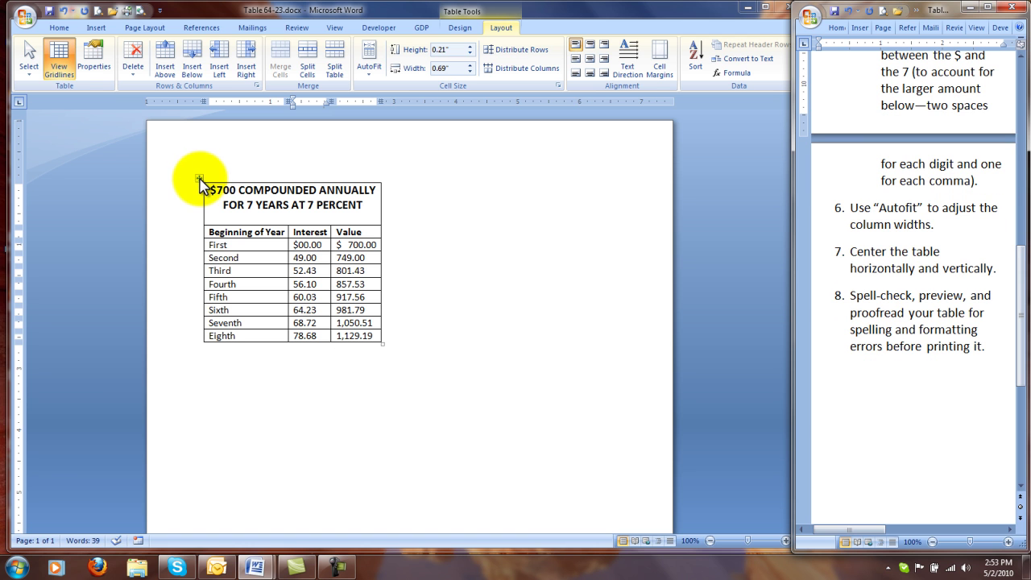
click(200, 178)
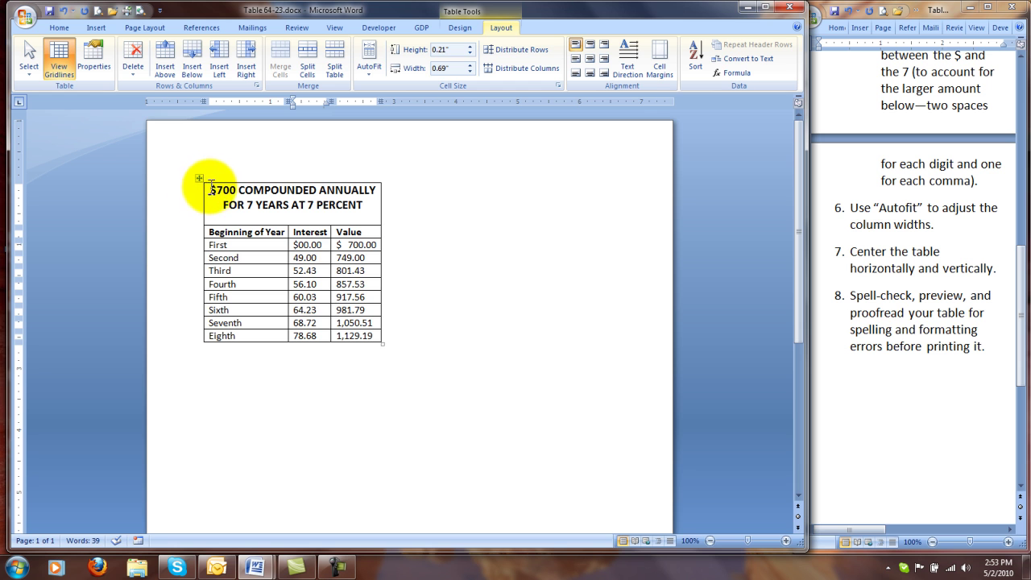
click(200, 178)
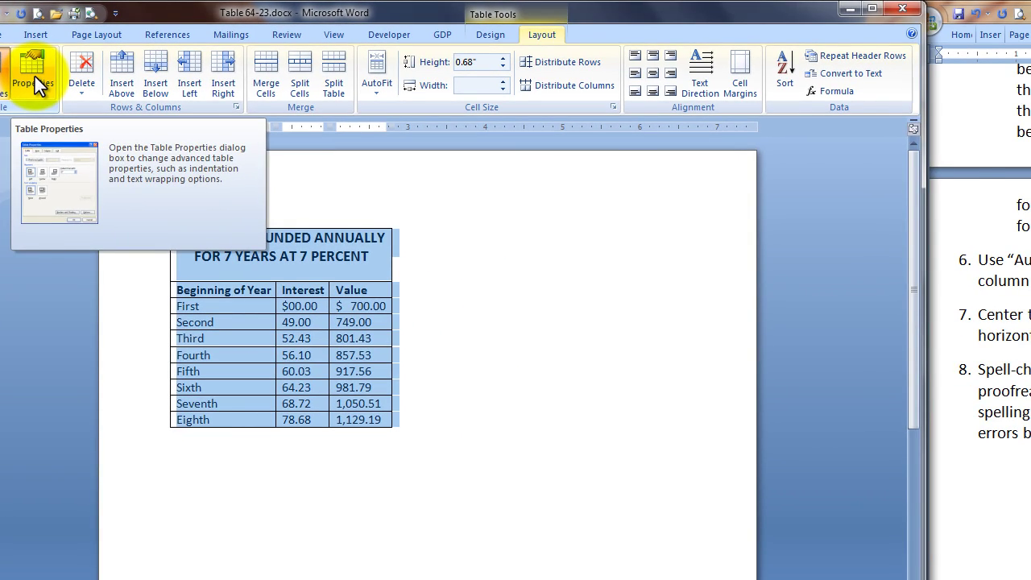
click(34, 76)
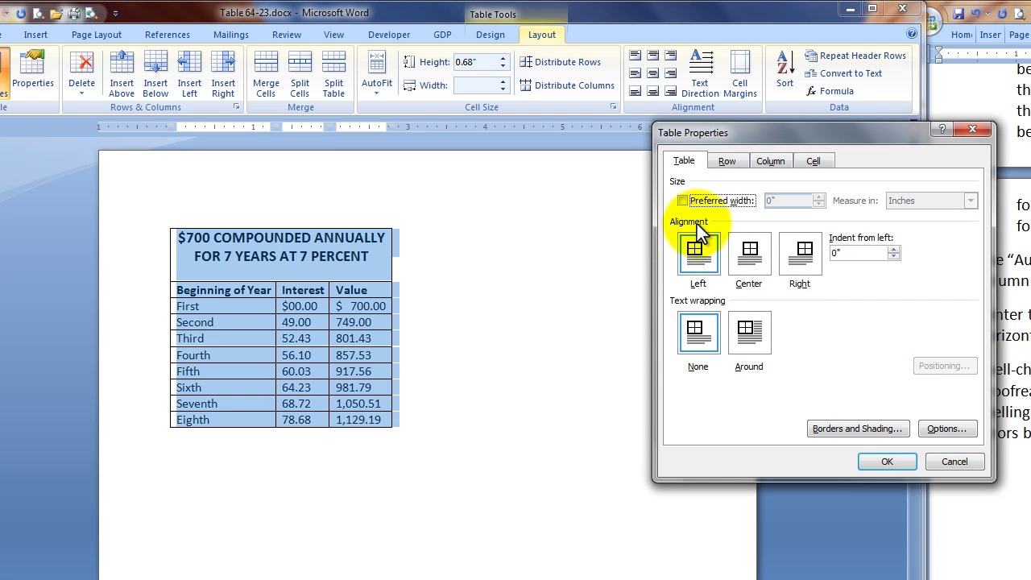
click(749, 262)
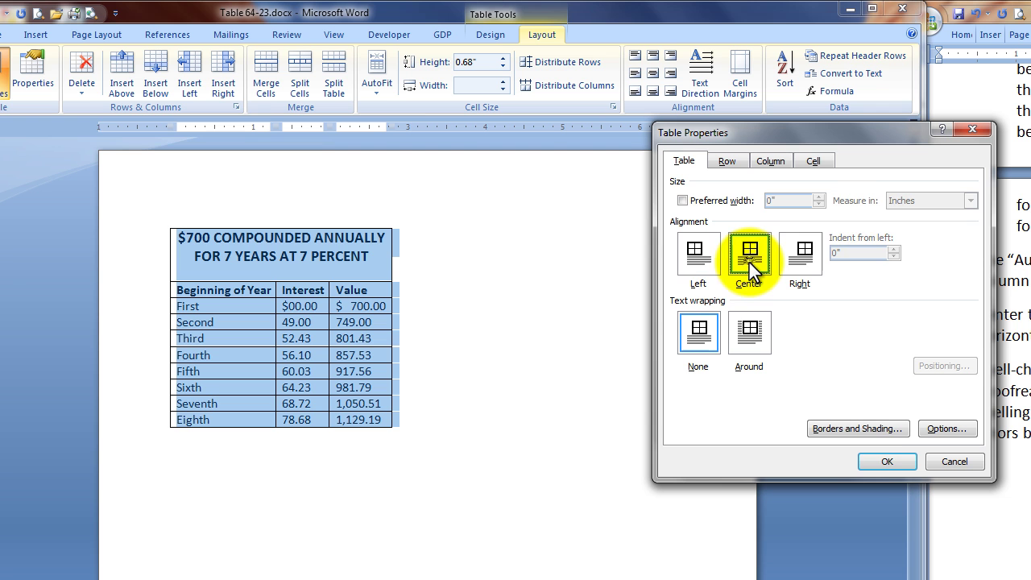
click(885, 461)
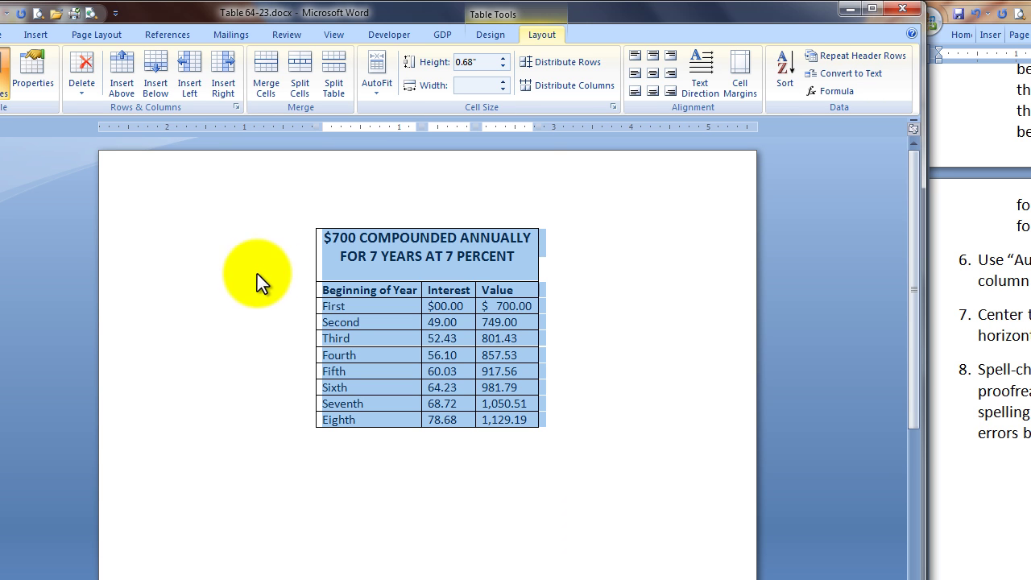
Step: Set vertical alignment to Center on the Layout tab of Page Setup, then deselect the table
mouse_move(332, 233)
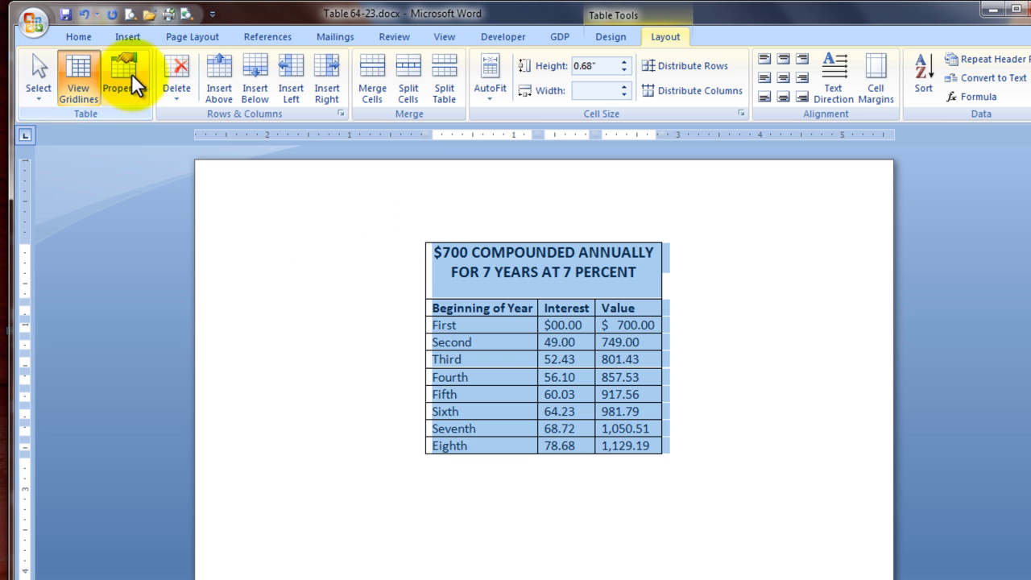
click(191, 45)
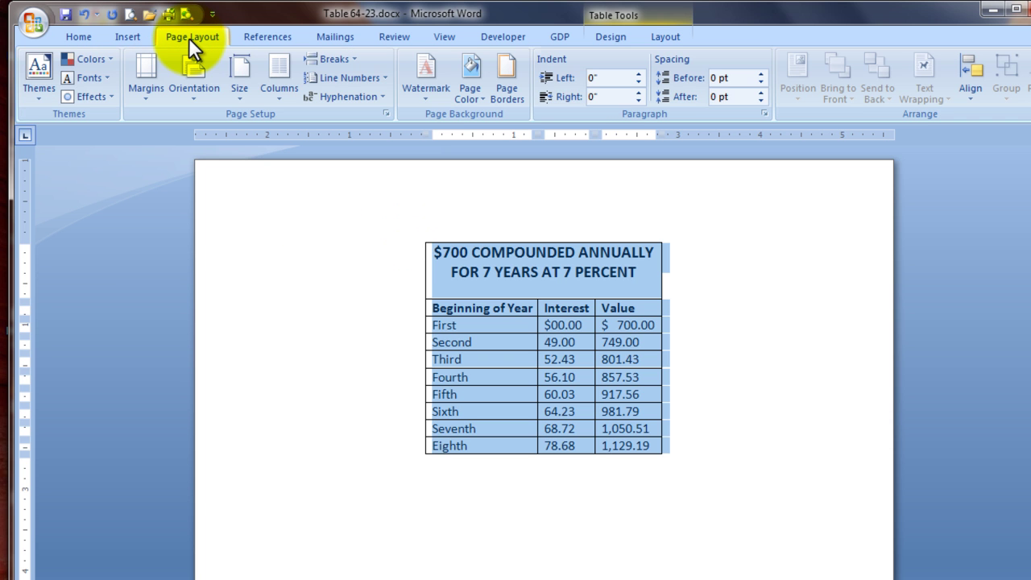
click(385, 112)
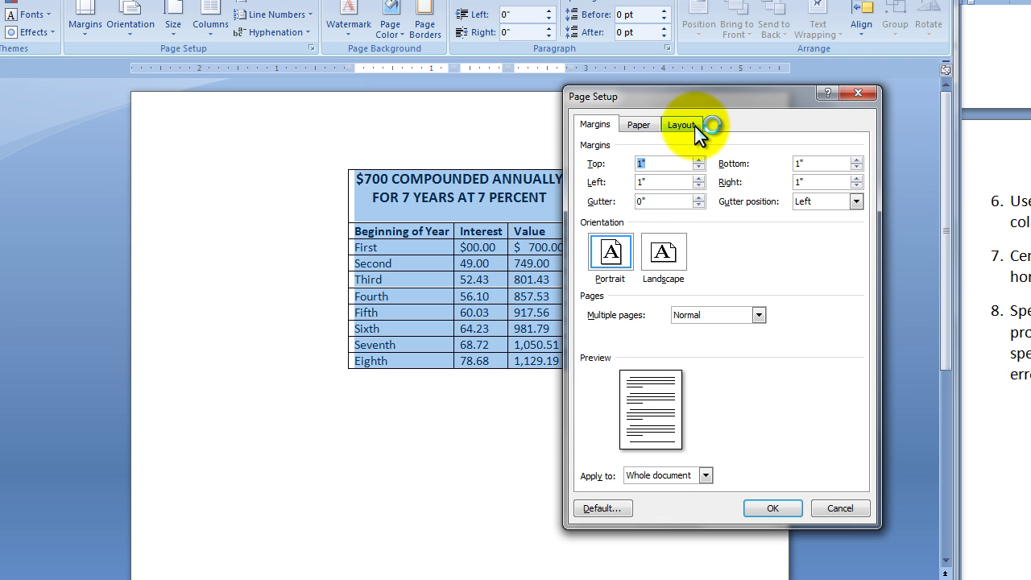
click(687, 127)
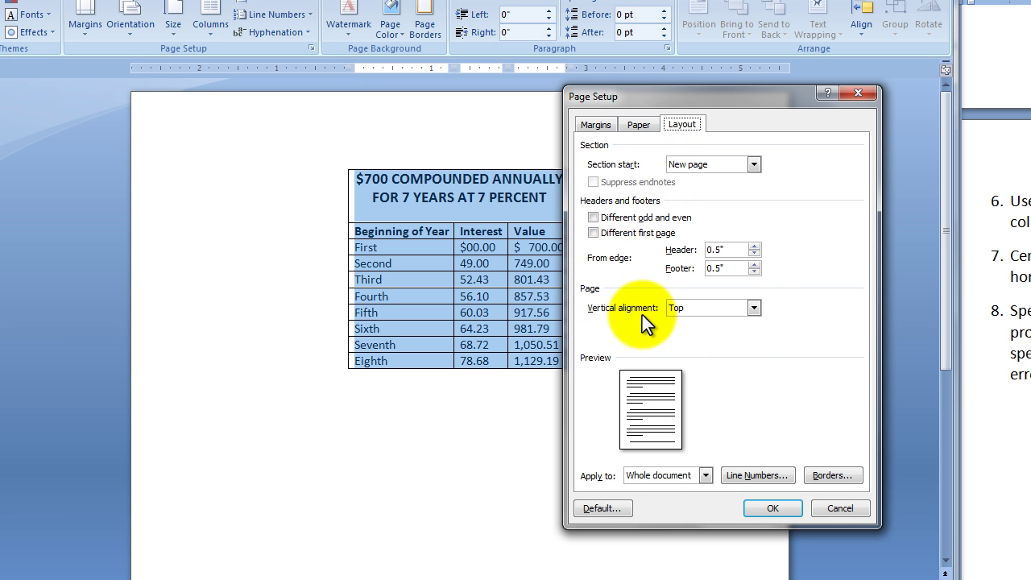
click(754, 308)
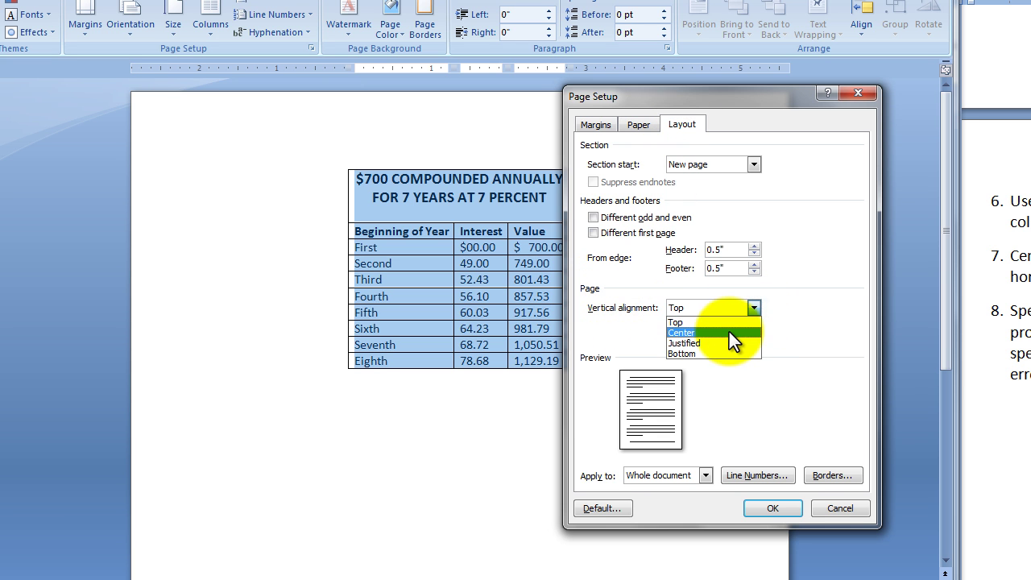
click(728, 332)
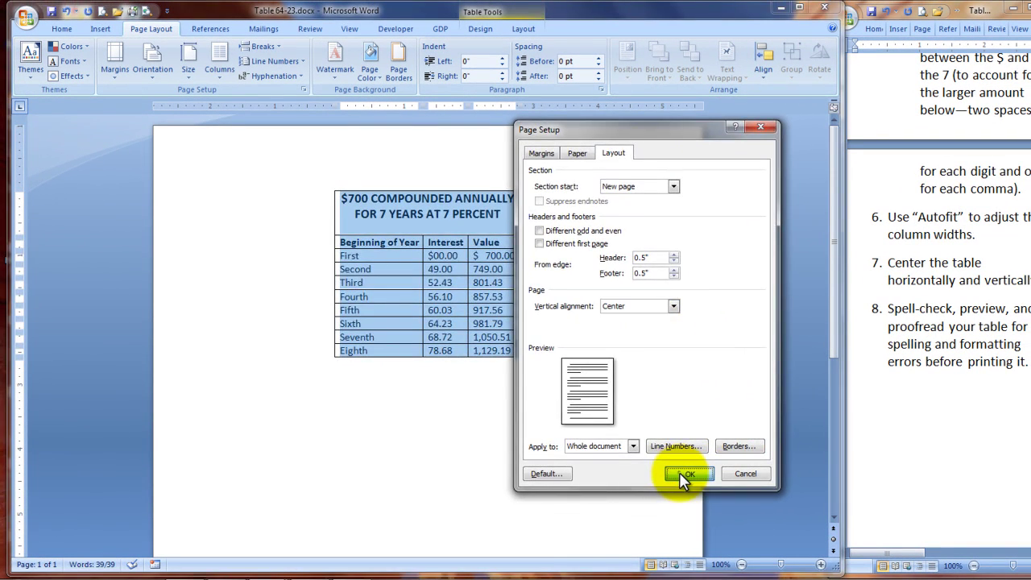
click(679, 472)
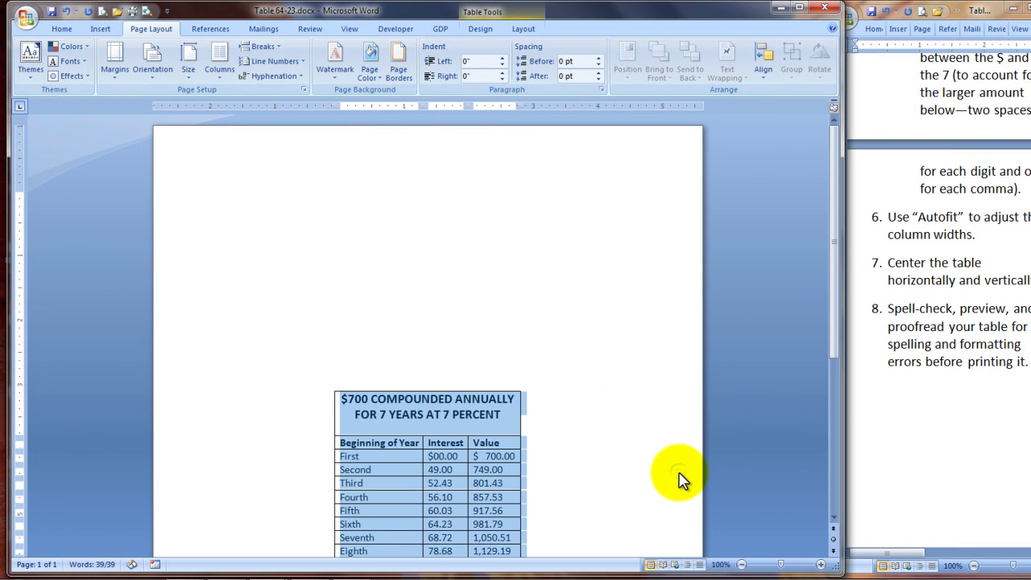
click(610, 430)
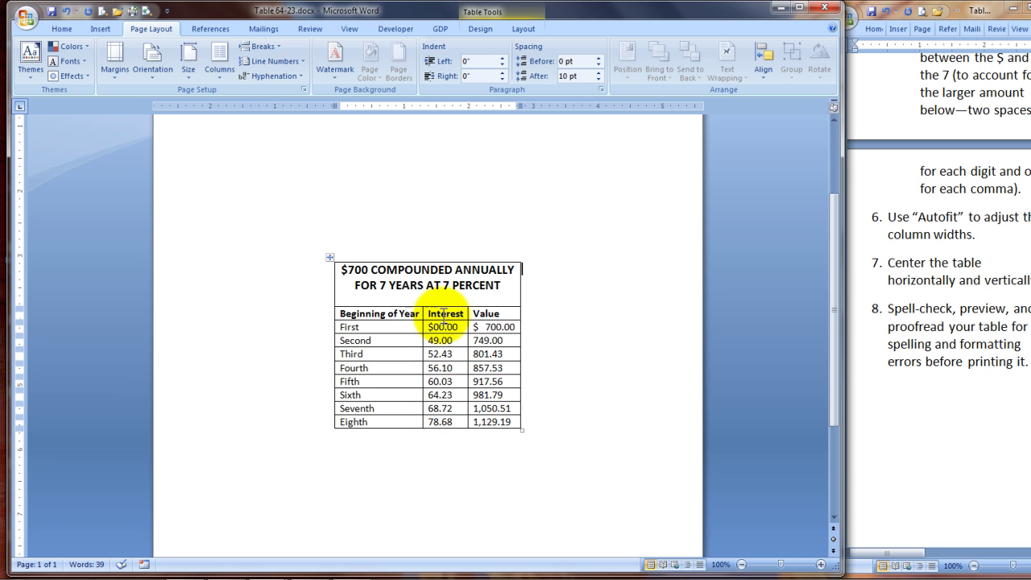
Step: Right-align the Interest and Value columns, headings and amounts included, using Align Text Right
drag(434, 317, 498, 421)
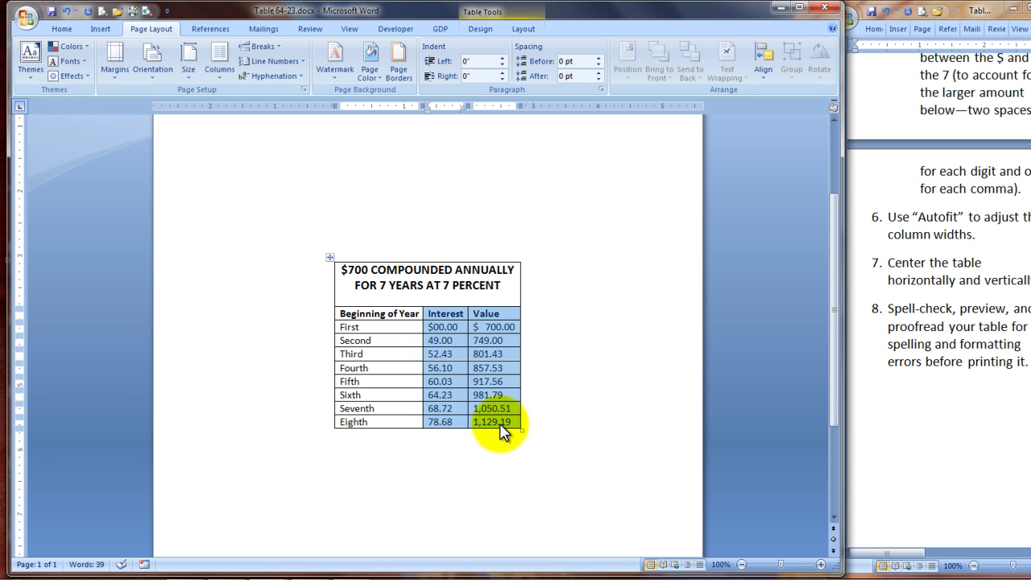
click(65, 29)
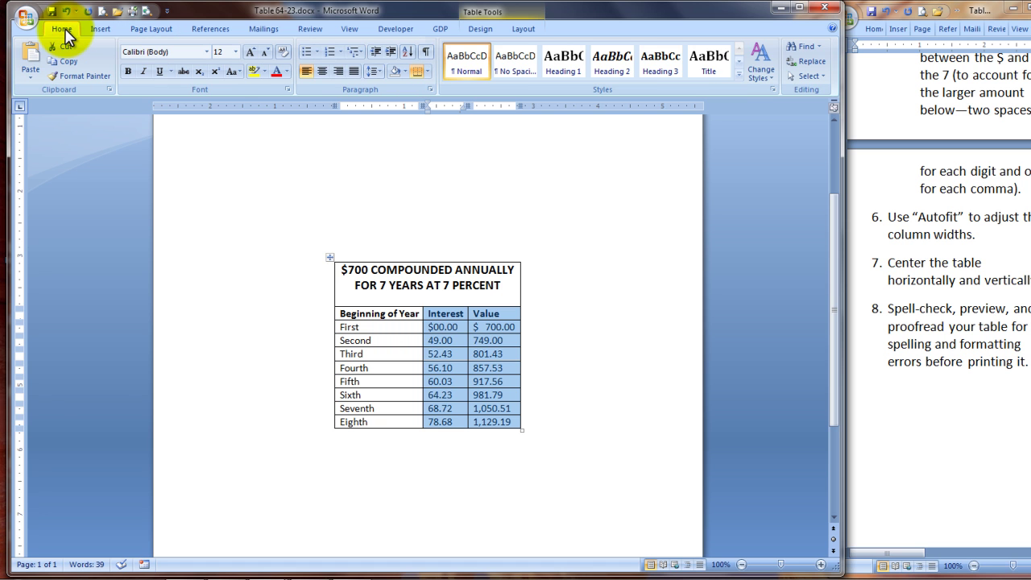
click(337, 70)
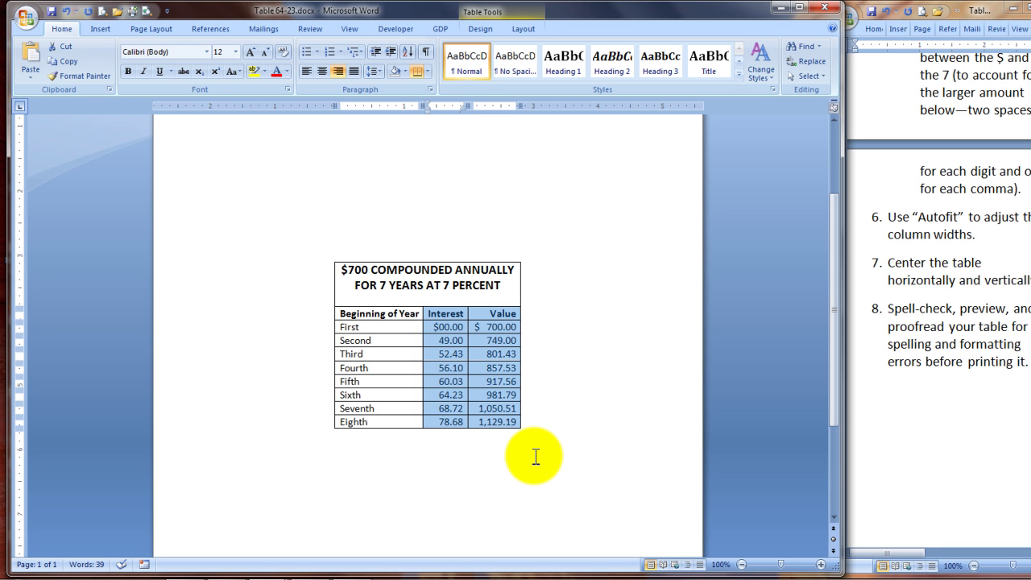
click(536, 457)
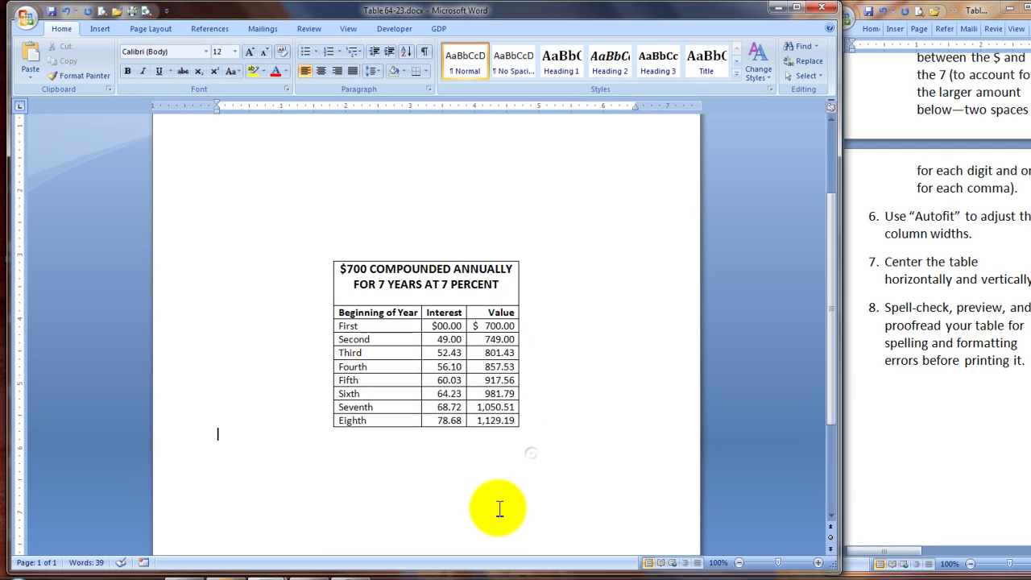